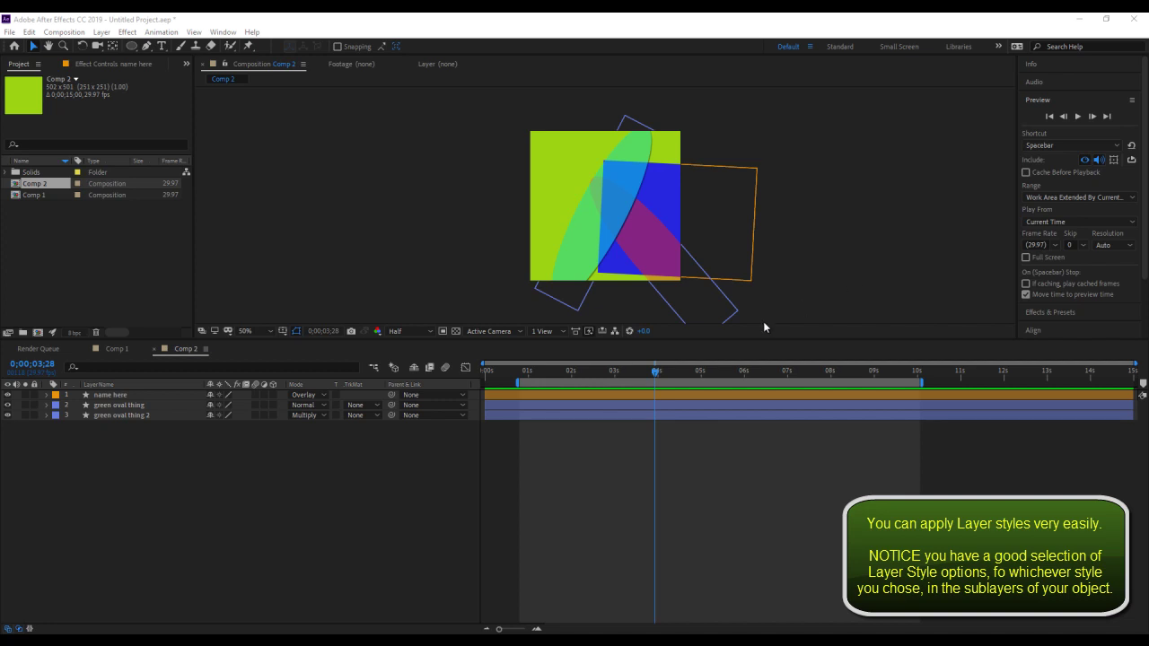
Expand the green oval thing layer's Drop Shadow style to show its Multiply blend mode and 75% opacity
{"action": "left_click", "coordinate": [47, 405]}
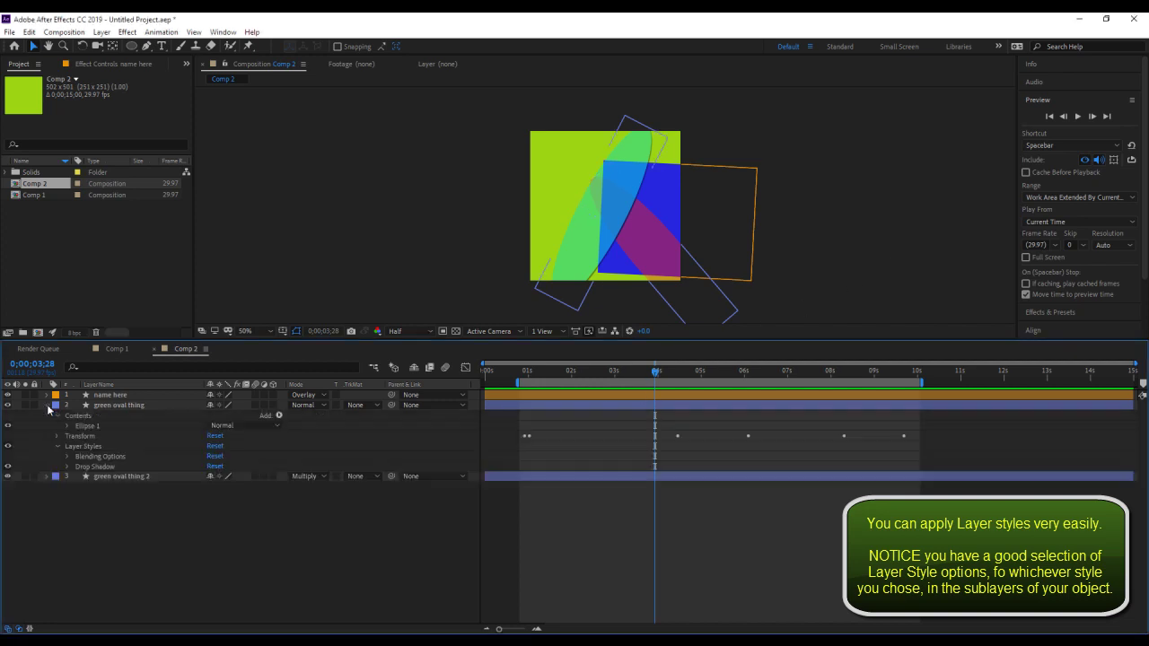
{"action": "left_click", "coordinate": [66, 467]}
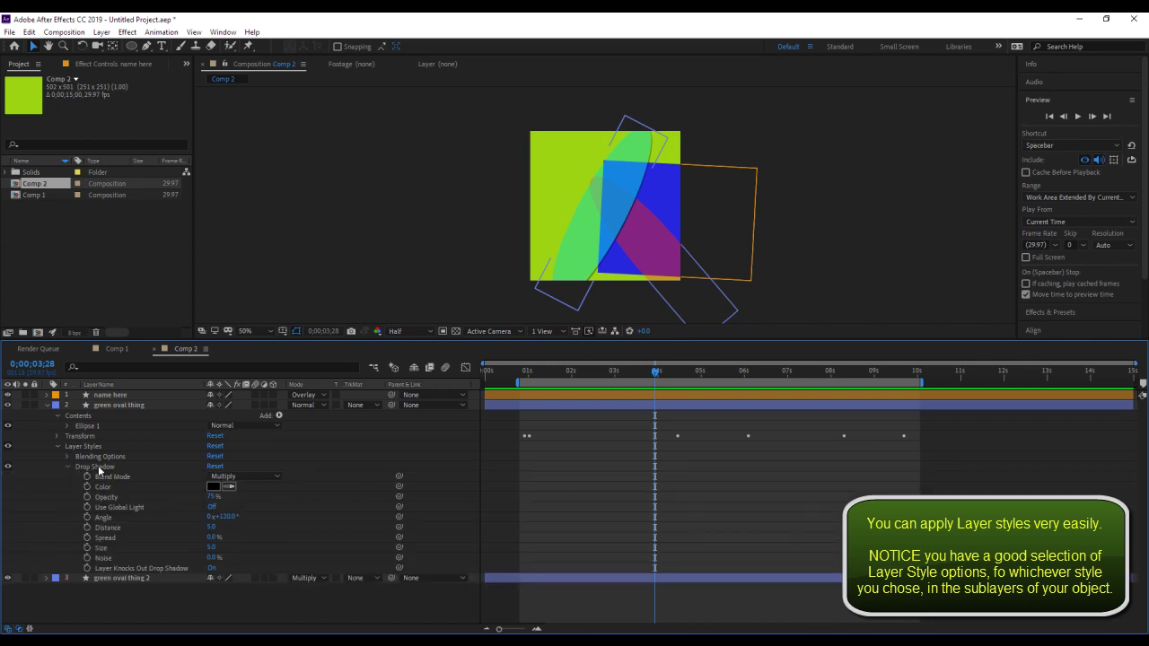
{"action": "left_click", "coordinate": [76, 466]}
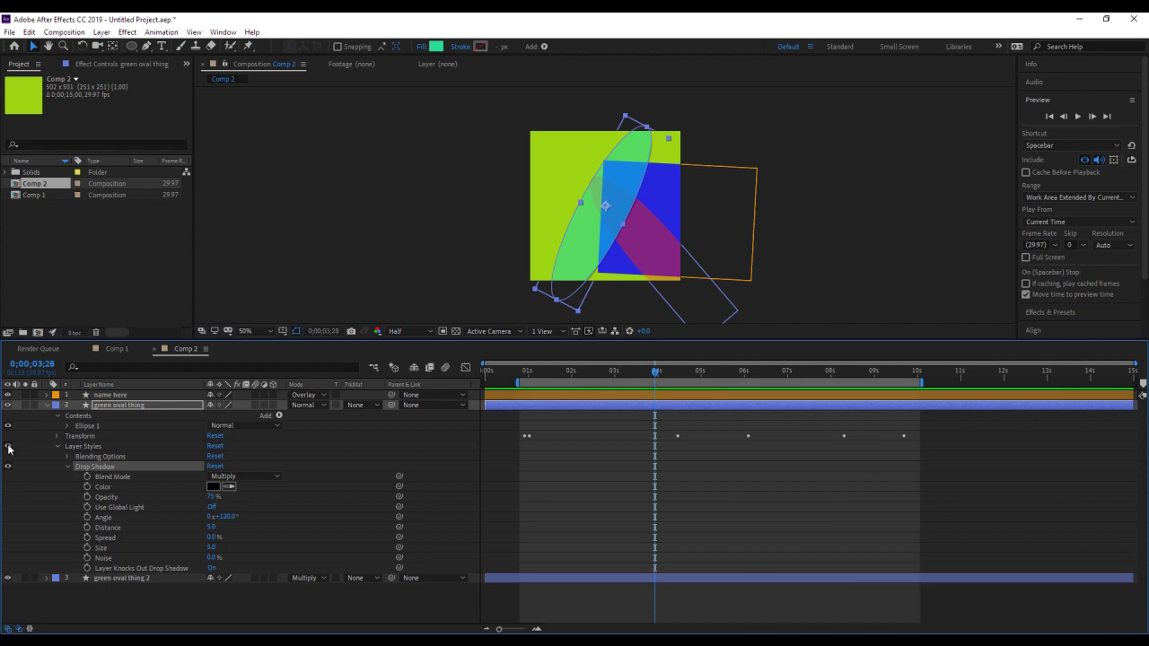
Apply Easy Ease to the green oval thing's 212° Rotation keyframe at 0;00;06;03
{"action": "left_click", "coordinate": [58, 437]}
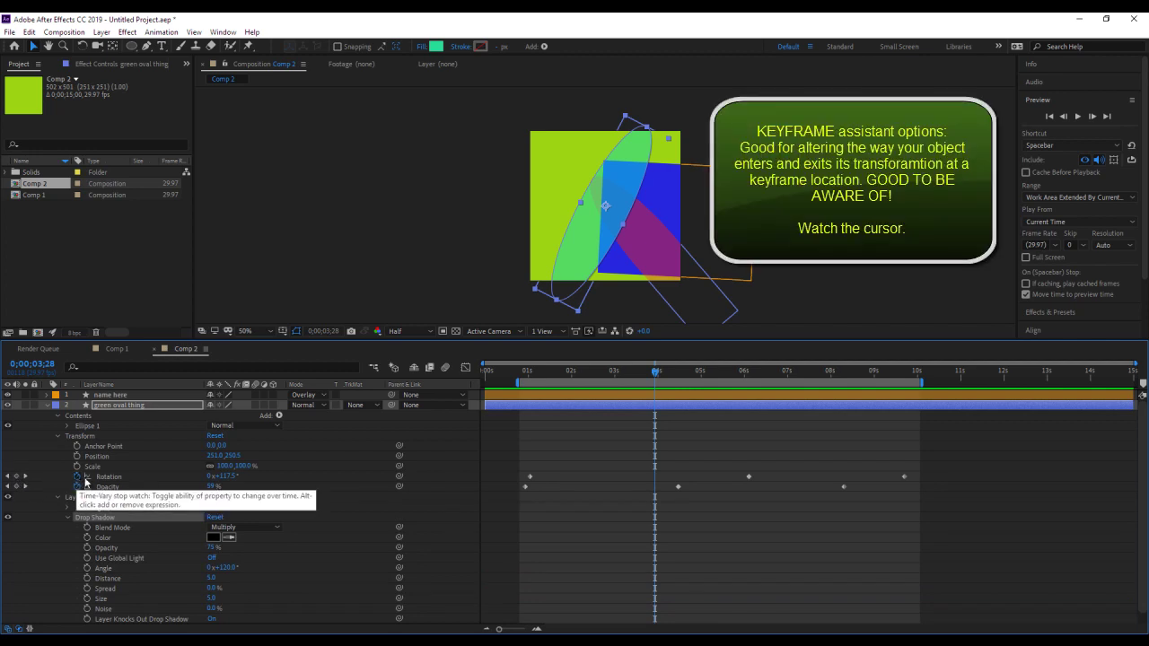
{"action": "left_click", "coordinate": [750, 477]}
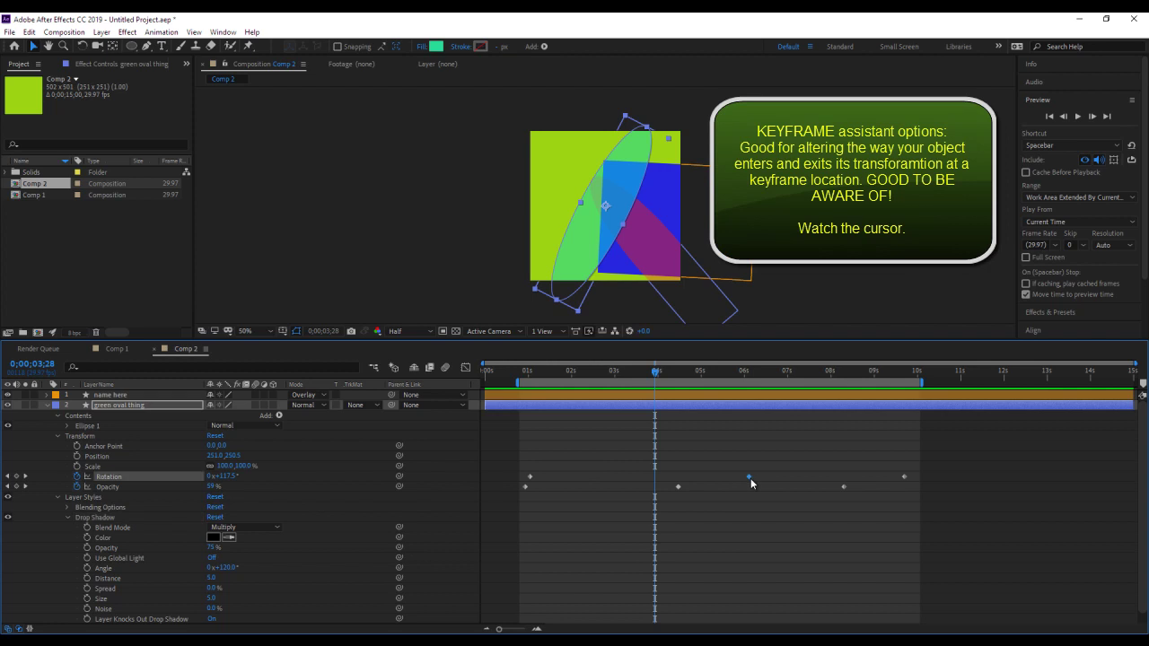
{"action": "left_click_drag", "start_coordinate": [656, 377], "coordinate": [749, 376]}
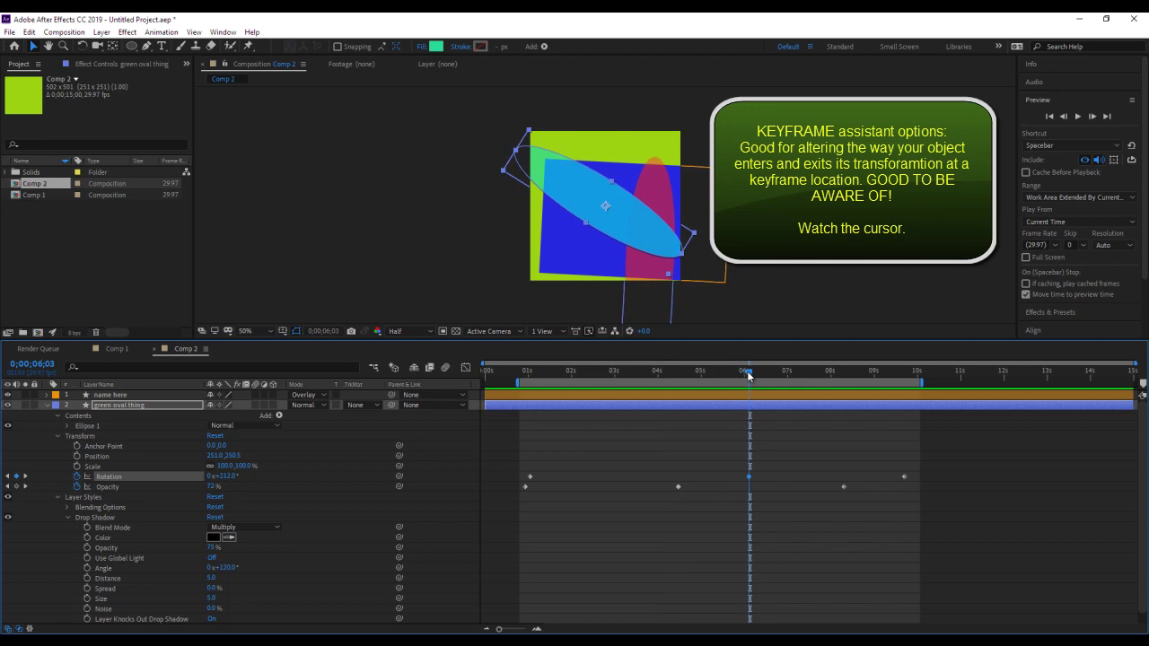
{"action": "right_click", "coordinate": [749, 477]}
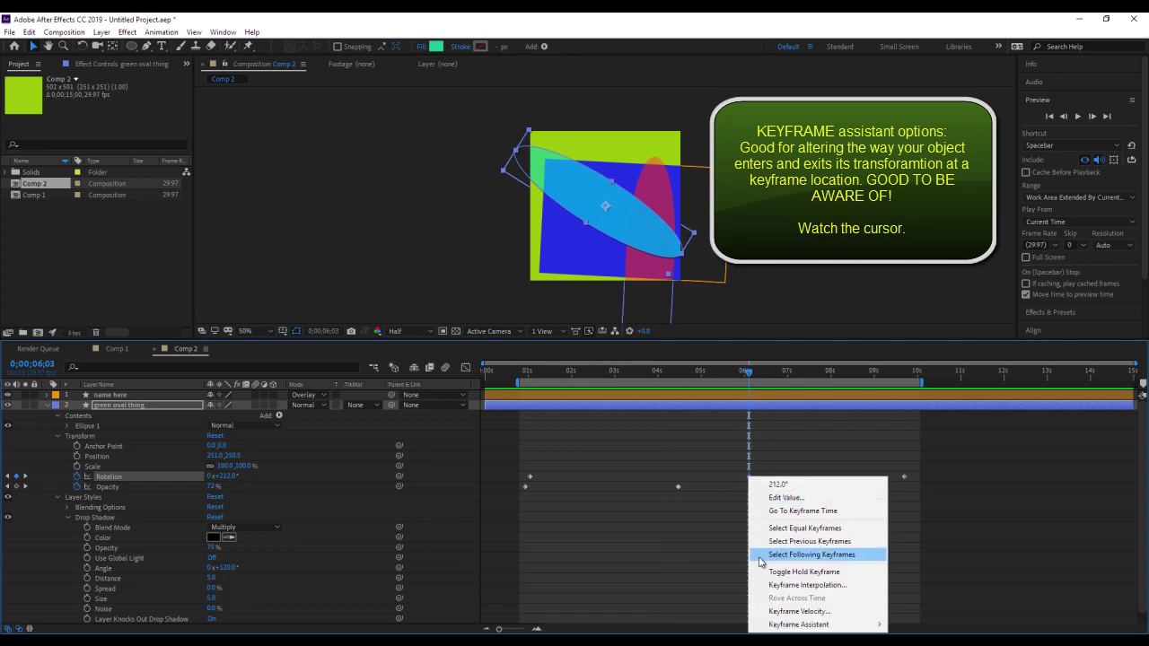
{"action": "mouse_move", "coordinate": [810, 626]}
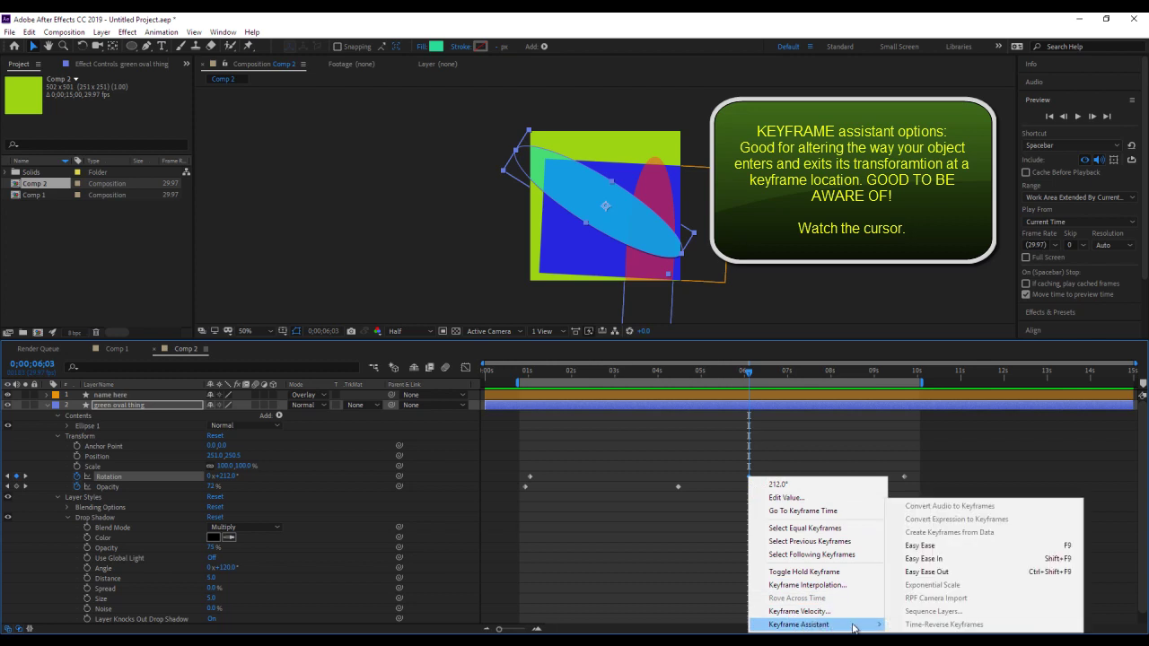
{"action": "left_click", "coordinate": [931, 548]}
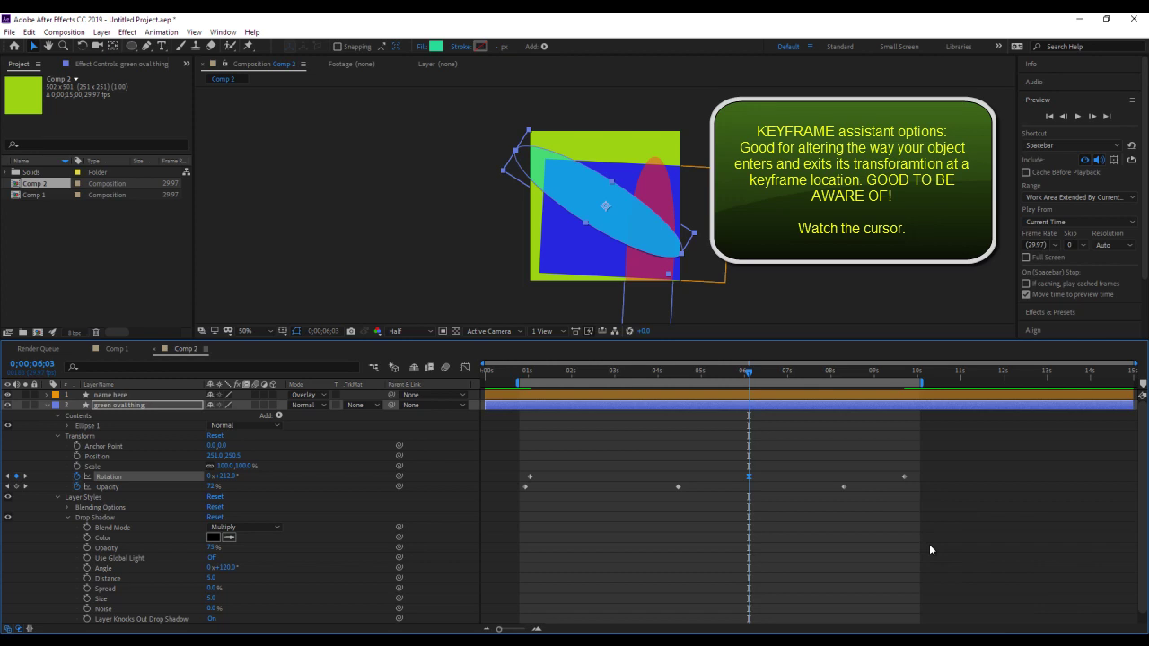
In the Graph Editor, pull the 6-second Rotation keyframe's Bezier handles outward, then deselect and collapse layer 2
{"action": "left_click", "coordinate": [465, 369]}
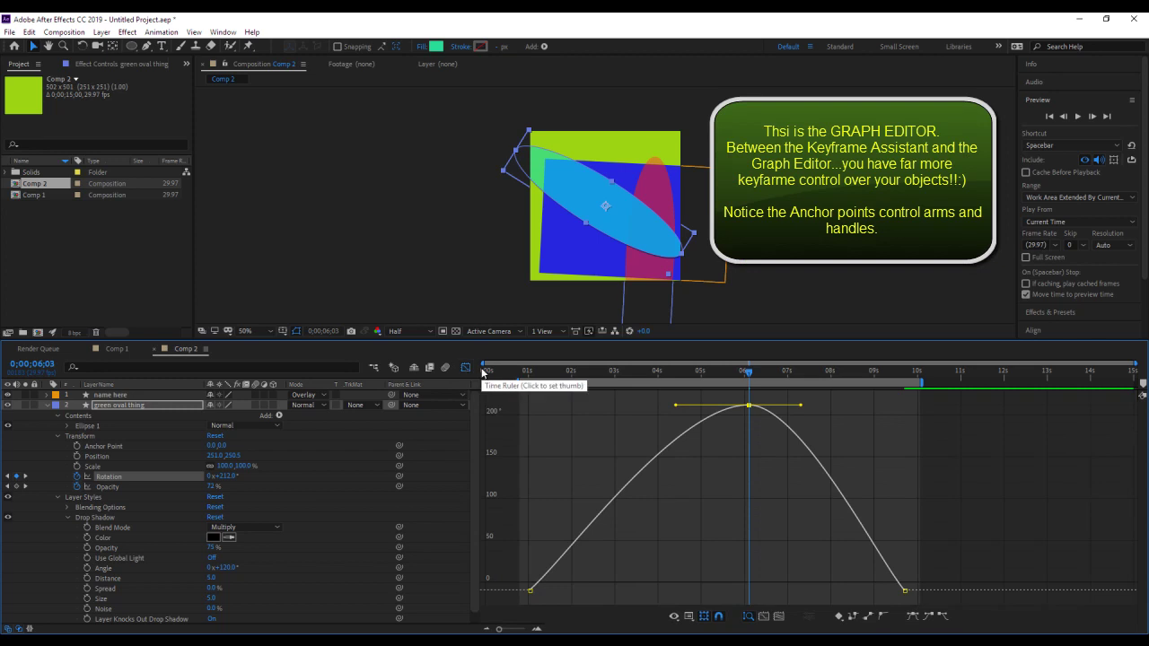
{"action": "left_click_drag", "start_coordinate": [677, 406], "coordinate": [583, 405]}
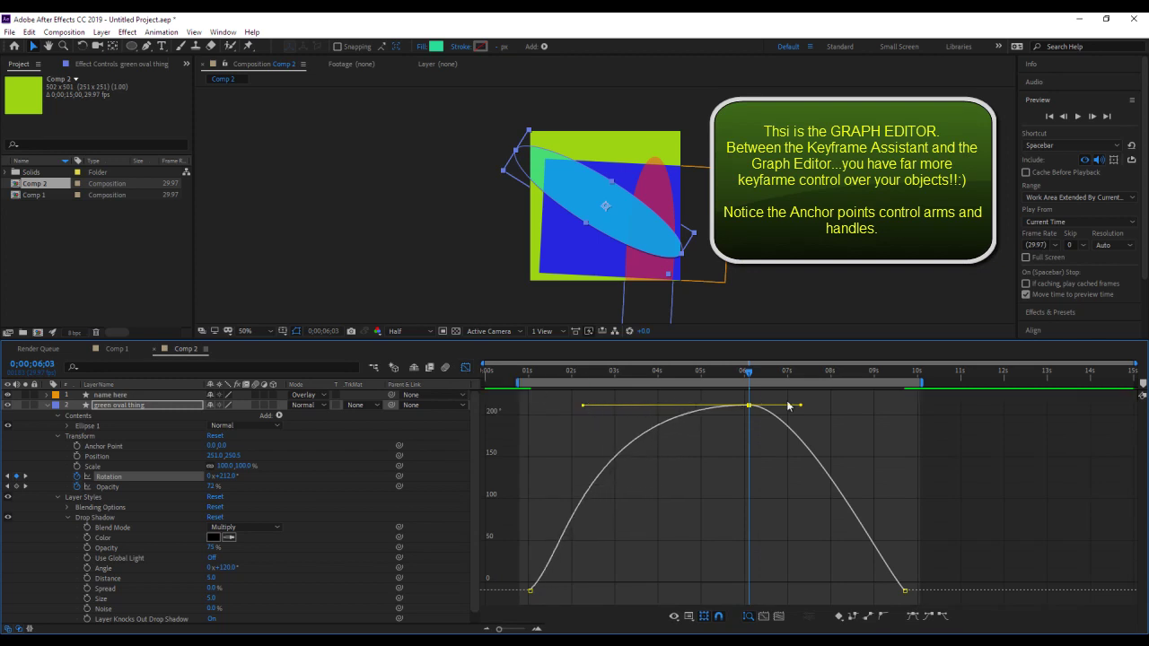
{"action": "left_click_drag", "start_coordinate": [802, 407], "coordinate": [893, 411]}
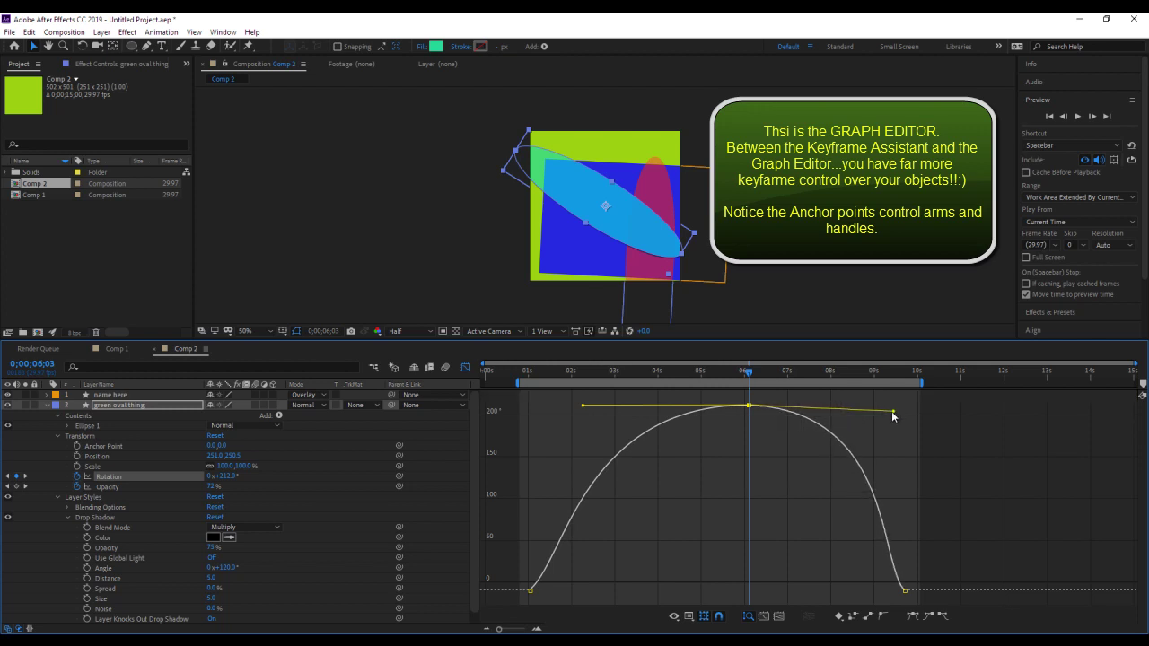
{"action": "mouse_move", "coordinate": [750, 407]}
{"action": "left_mouse_down"}
{"action": "mouse_move", "coordinate": [724, 438]}
{"action": "mouse_move", "coordinate": [768, 416]}
{"action": "mouse_move", "coordinate": [752, 420]}
{"action": "left_mouse_up"}
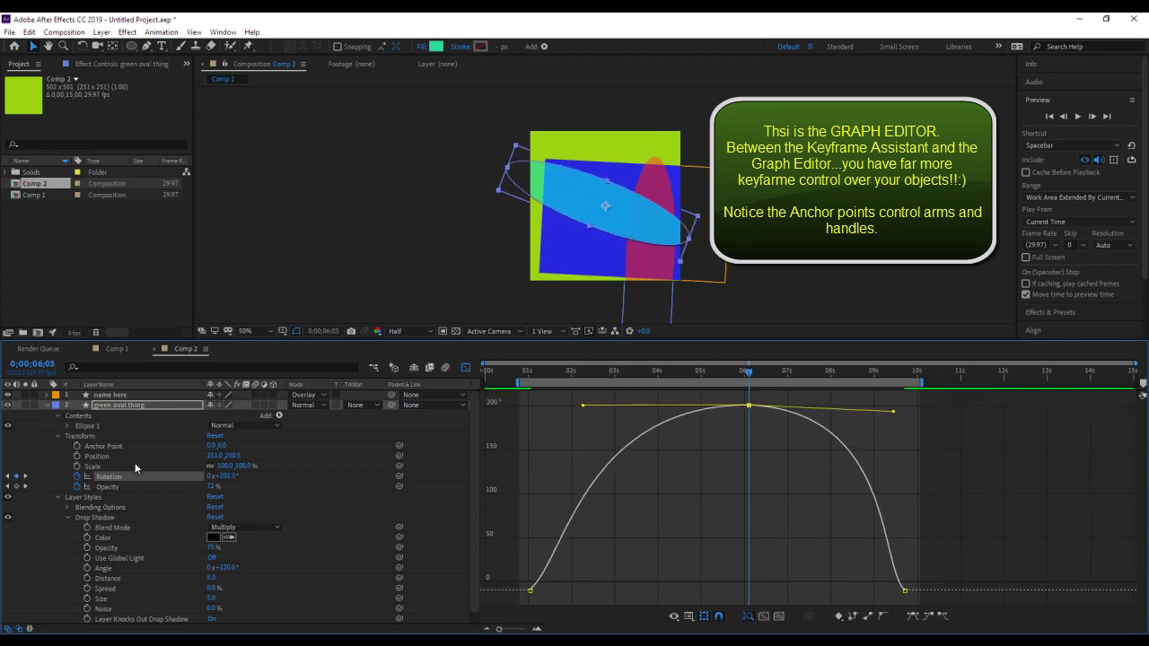
{"action": "key", "text": "F2"}
{"action": "left_click", "coordinate": [47, 406]}
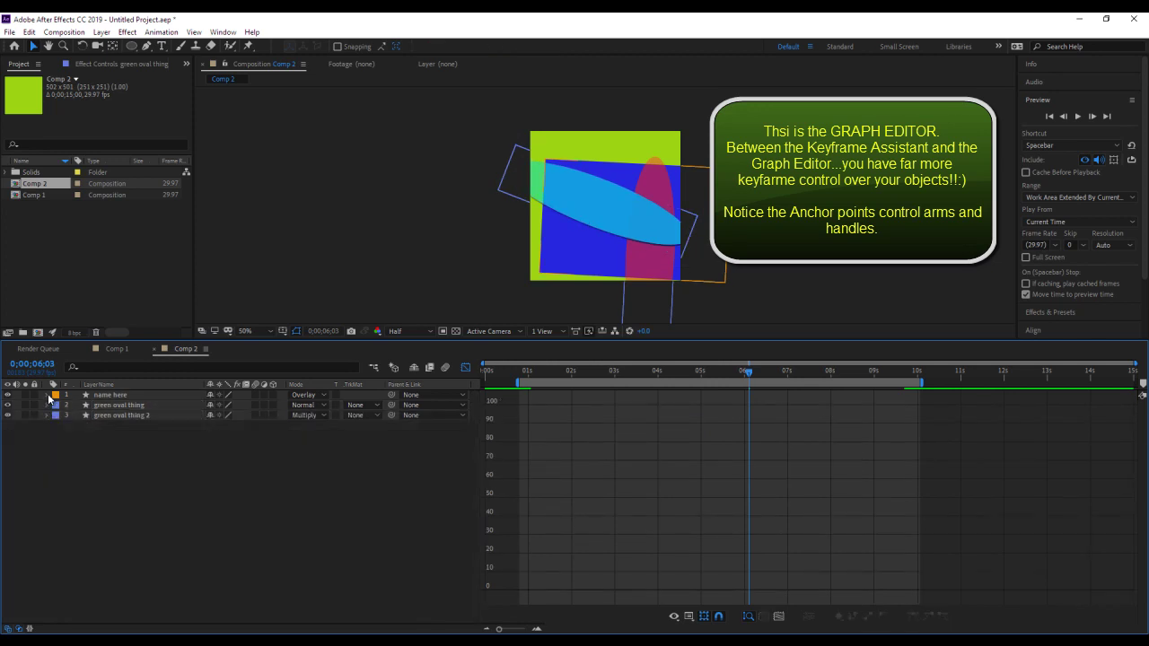
Apply Easy Ease In to the name here layer's Position keyframe at 0;00;02;03
{"action": "left_click", "coordinate": [47, 396]}
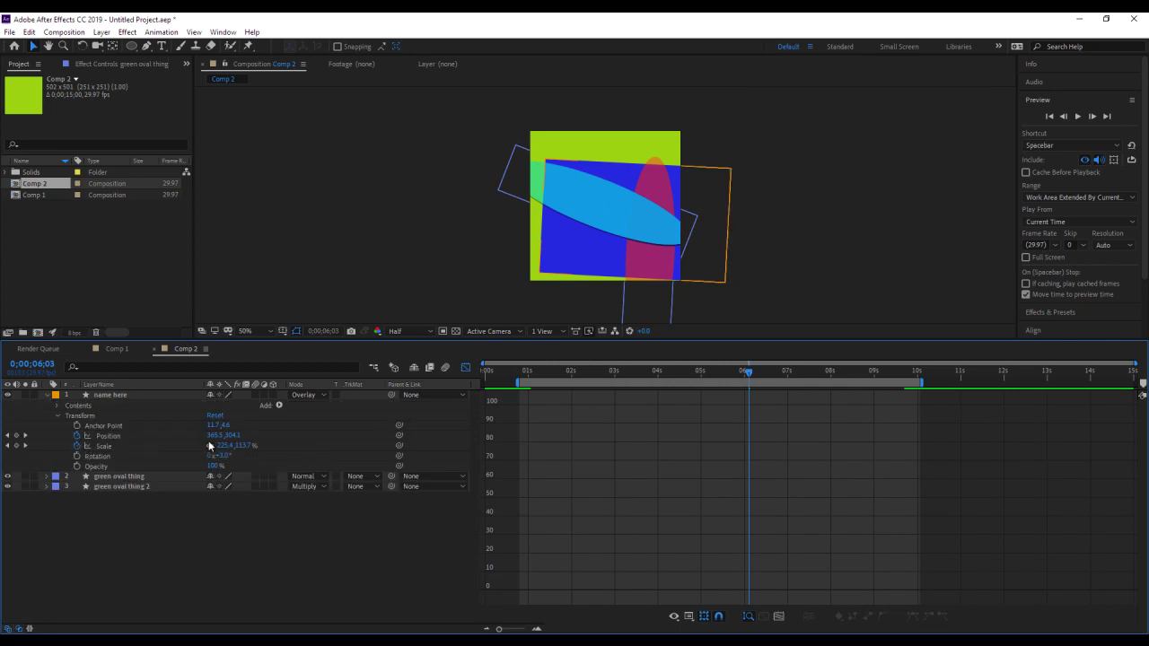
{"action": "left_click", "coordinate": [464, 368]}
{"action": "left_click_drag", "start_coordinate": [754, 382], "coordinate": [576, 392]}
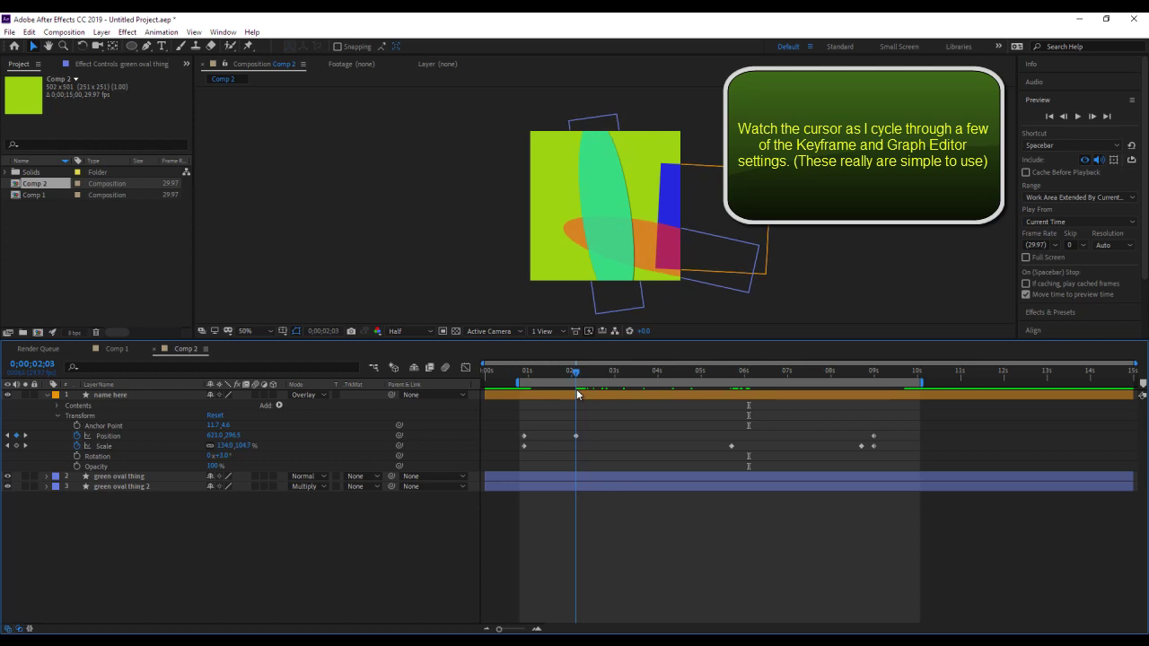
{"action": "left_click", "coordinate": [576, 437]}
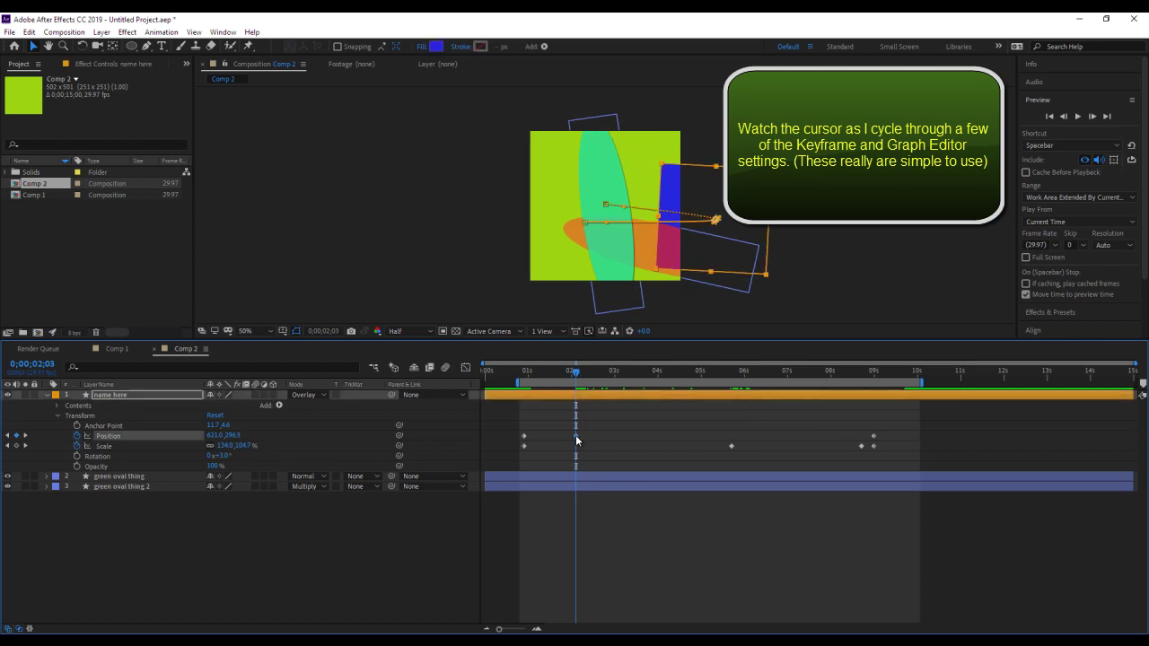
{"action": "right_click", "coordinate": [576, 439]}
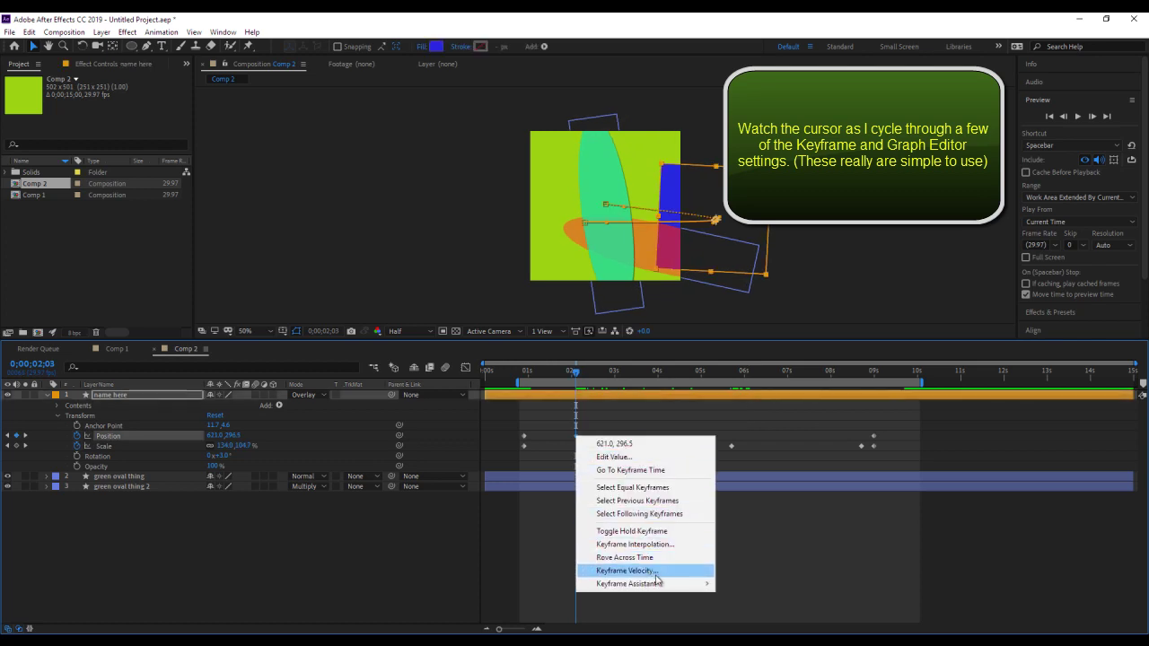
{"action": "mouse_move", "coordinate": [664, 584]}
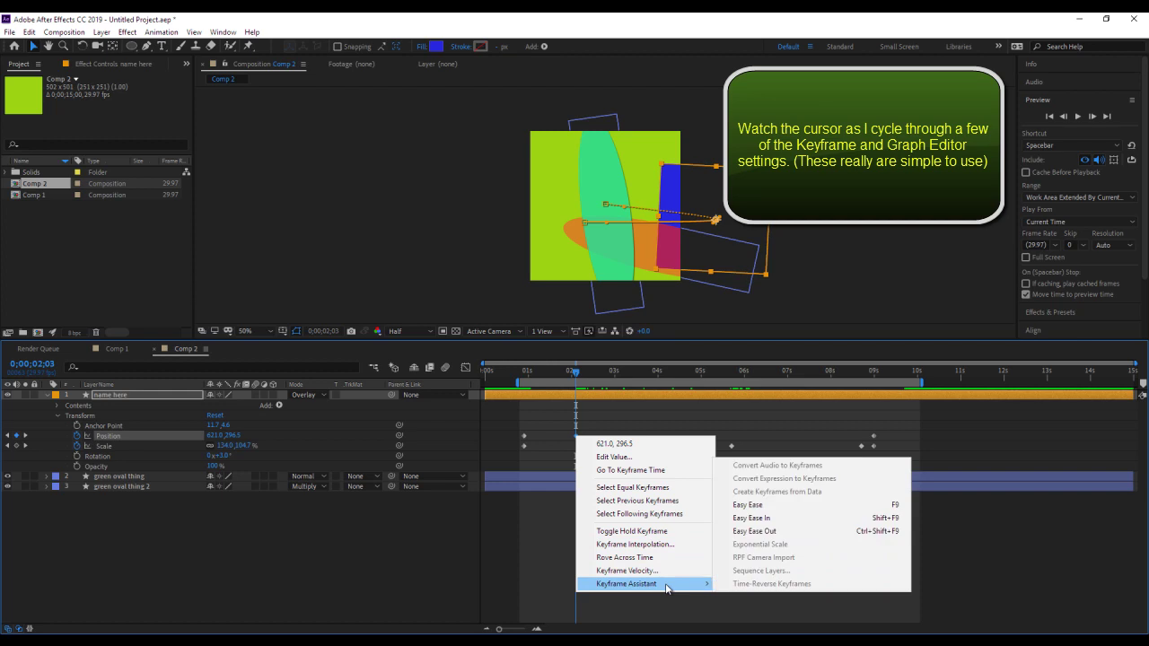
{"action": "left_click", "coordinate": [777, 507]}
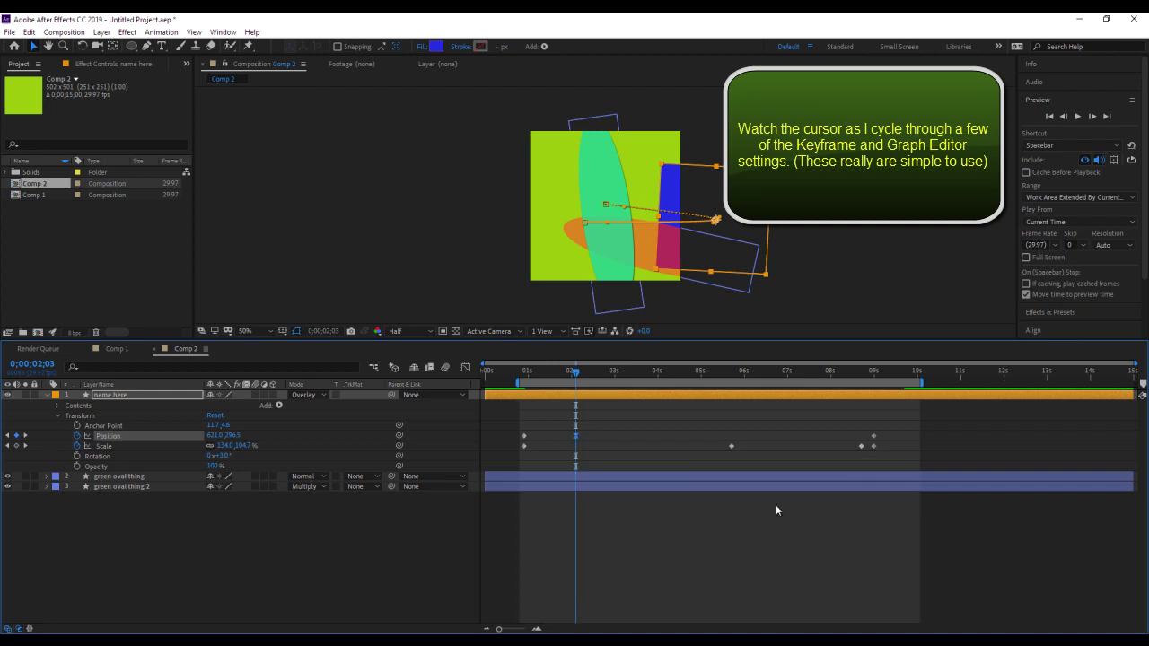
Drag the 2-second Position X and Y keyframes and its motion-path point to about 613.6, 350.5
{"action": "left_click", "coordinate": [466, 368]}
{"action": "mouse_move", "coordinate": [577, 408]}
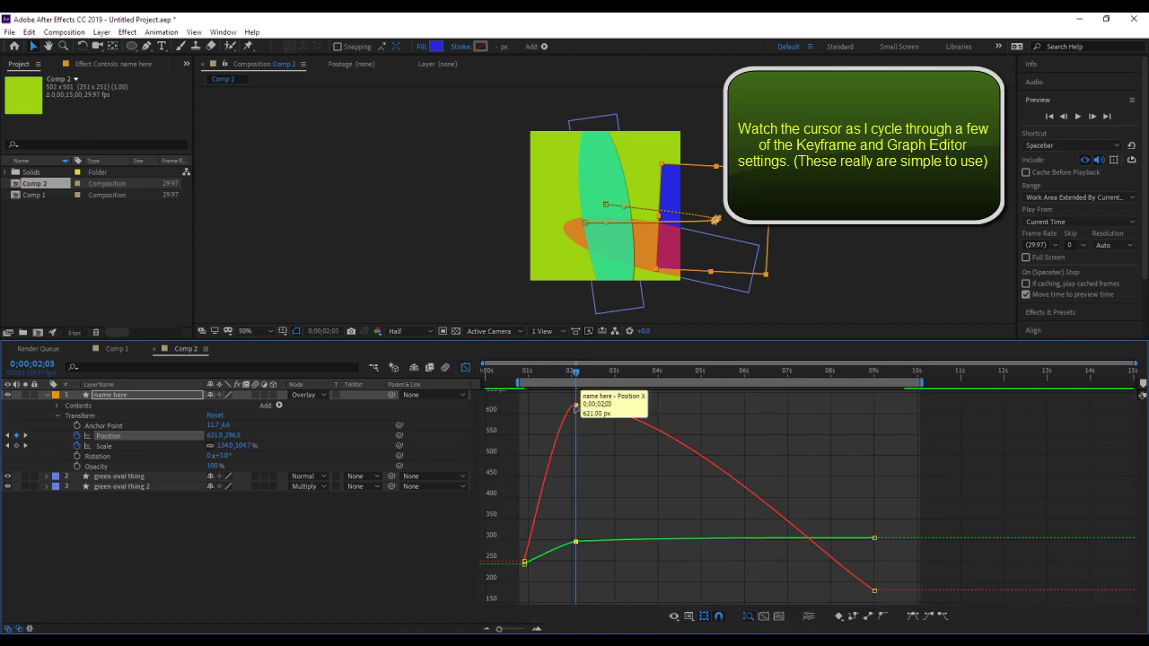
{"action": "left_click_drag", "start_coordinate": [577, 409], "coordinate": [577, 413]}
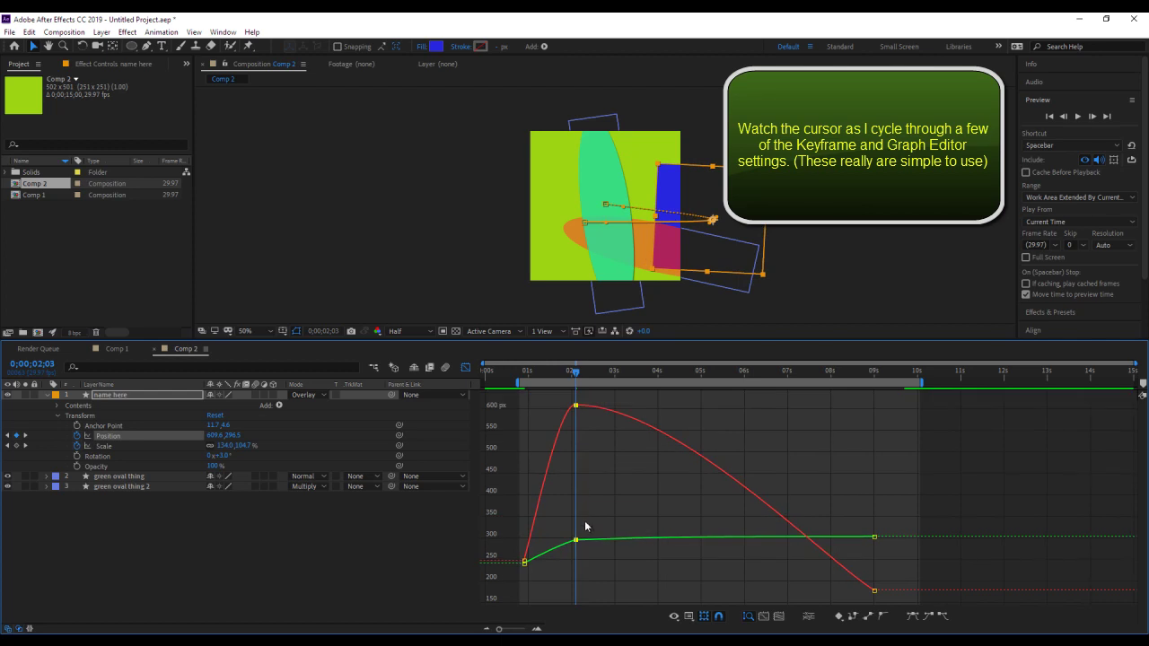
{"action": "mouse_move", "coordinate": [575, 542]}
{"action": "left_mouse_down"}
{"action": "mouse_move", "coordinate": [581, 572]}
{"action": "mouse_move", "coordinate": [576, 543]}
{"action": "left_mouse_up"}
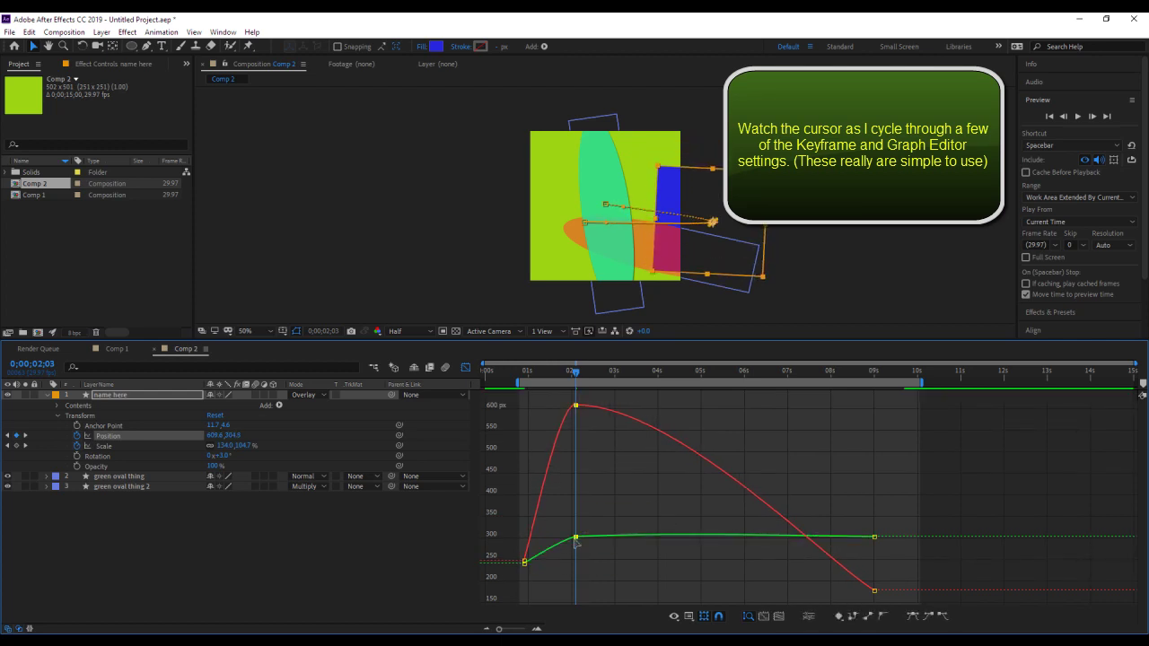
{"action": "left_click_drag", "start_coordinate": [717, 223], "coordinate": [712, 242]}
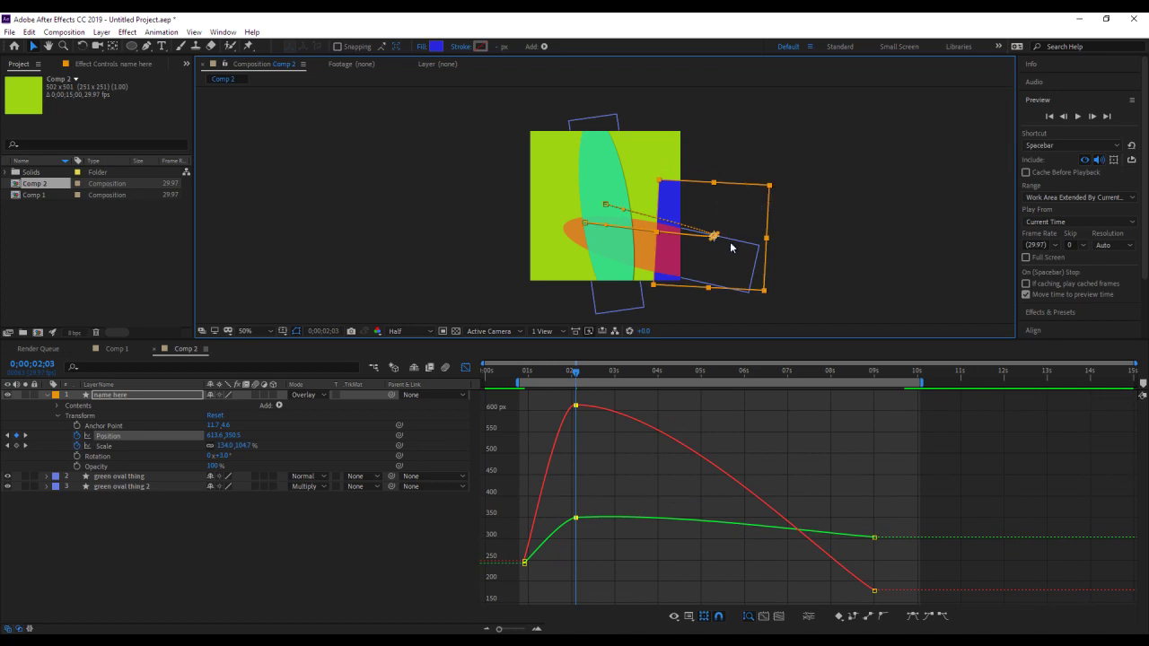
{"action": "key", "text": "period"}
{"action": "key", "text": "period"}
{"action": "key", "text": "period"}
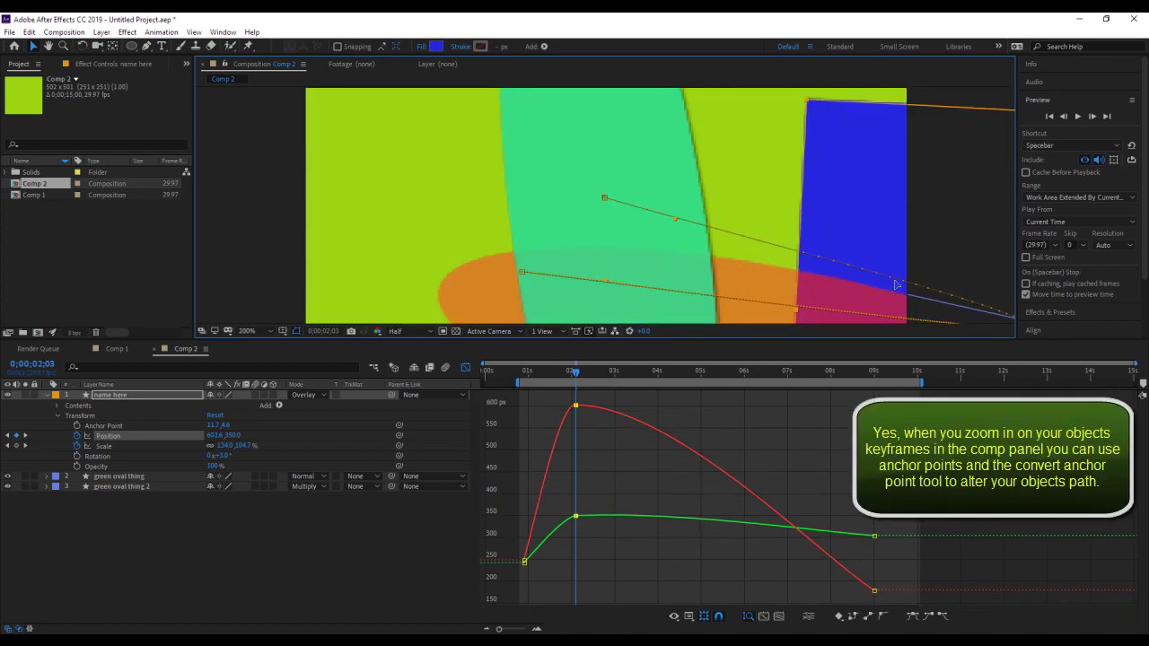
Bend the motion path around the 2-second Position keyframe into a smoother curve
{"action": "mouse_move", "coordinate": [896, 285]}
{"action": "left_mouse_down"}
{"action": "mouse_move", "coordinate": [920, 285]}
{"action": "mouse_move", "coordinate": [754, 266]}
{"action": "mouse_move", "coordinate": [780, 199]}
{"action": "left_mouse_up"}
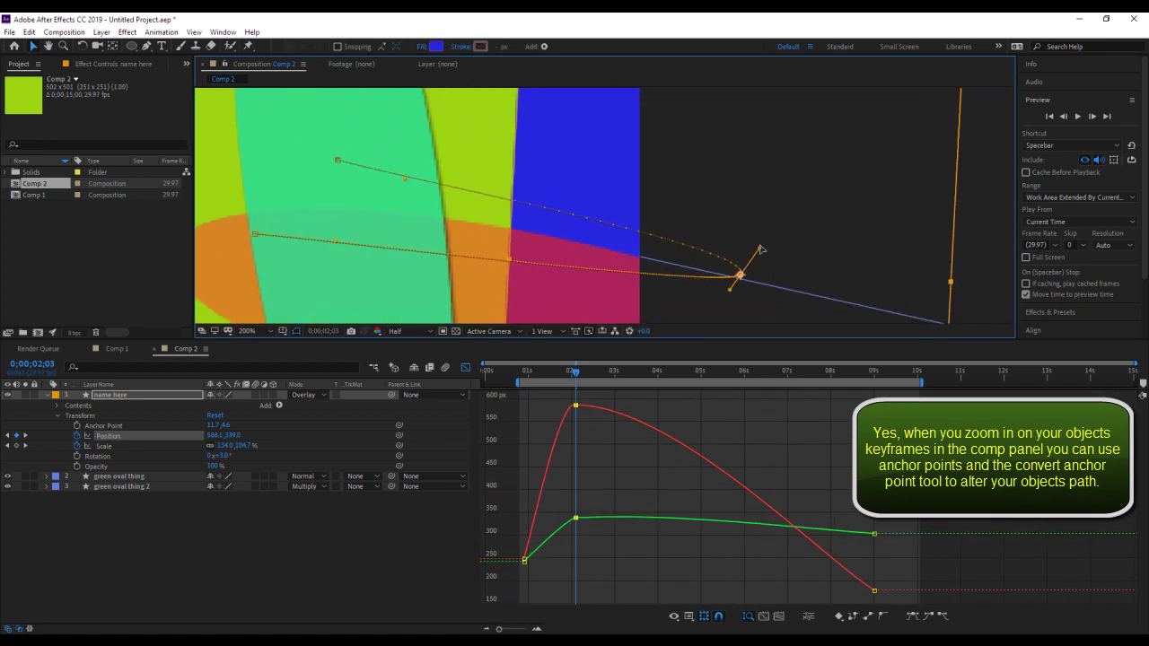
{"action": "left_click_drag", "start_coordinate": [779, 199], "coordinate": [778, 204]}
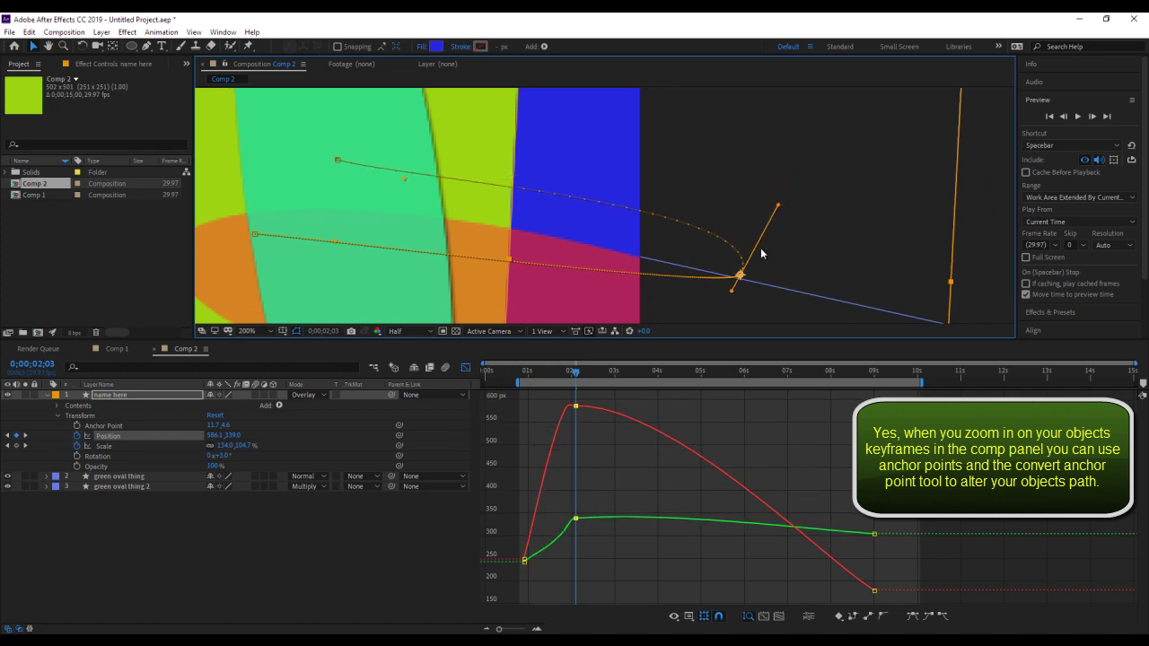
{"action": "left_click_drag", "start_coordinate": [732, 292], "coordinate": [733, 306]}
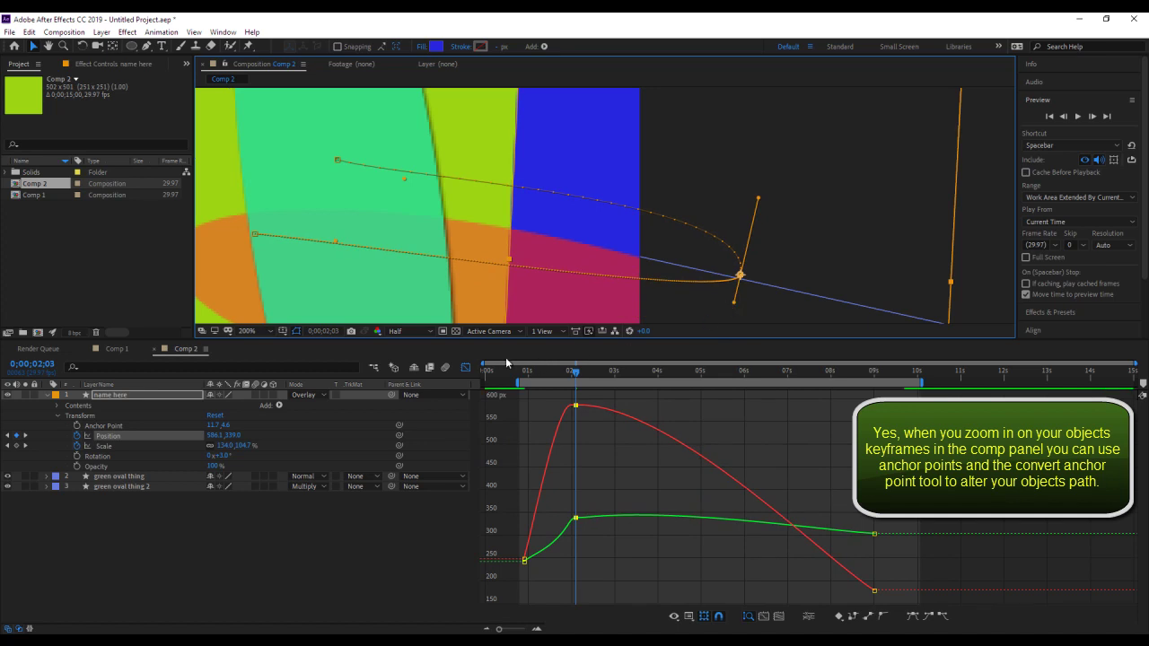
Turn off the Graph Editor, move the time indicator to 0;00;02;23, and set viewer magnification to 50%
{"action": "left_click", "coordinate": [466, 368]}
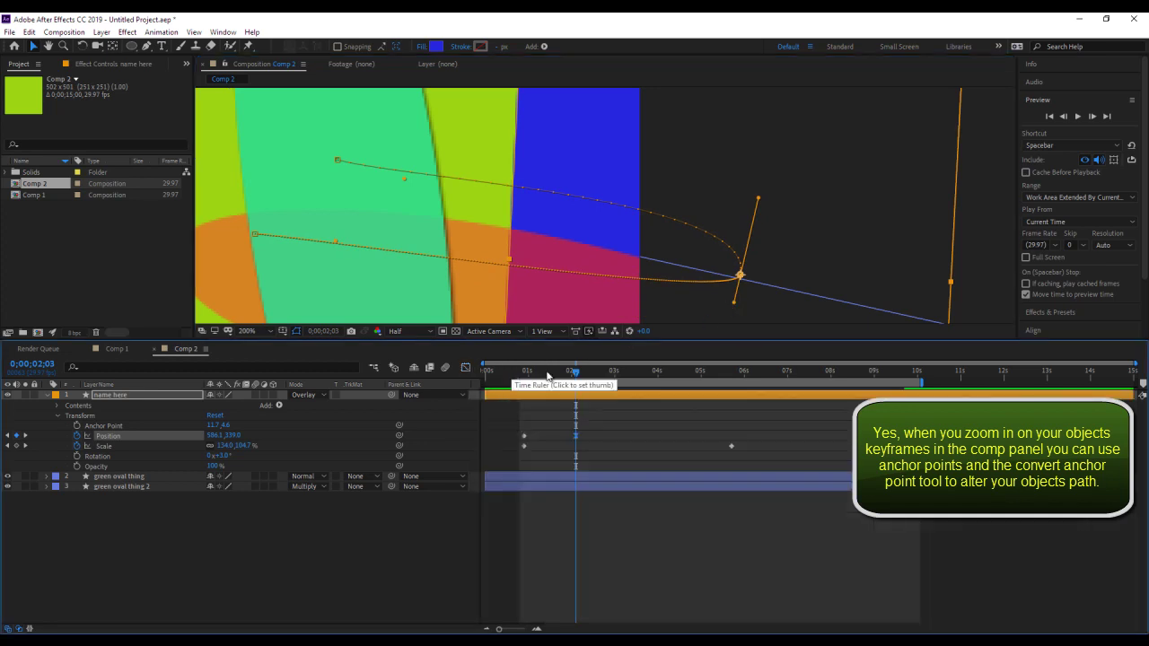
{"action": "left_click", "coordinate": [631, 372]}
{"action": "left_click_drag", "start_coordinate": [634, 377], "coordinate": [605, 377]}
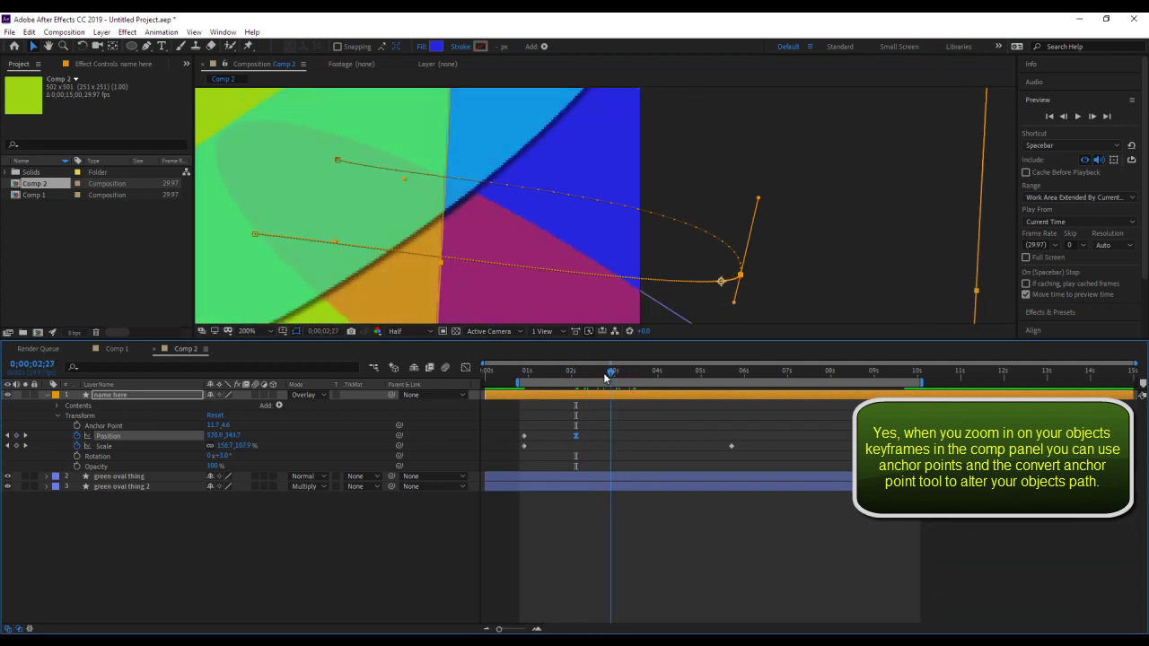
{"action": "scroll", "coordinate": [738, 237], "scroll_direction": "down", "scroll_amount": 6}
{"action": "scroll", "coordinate": [734, 232], "scroll_direction": "up", "scroll_amount": 2}
{"action": "left_click", "coordinate": [746, 235]}
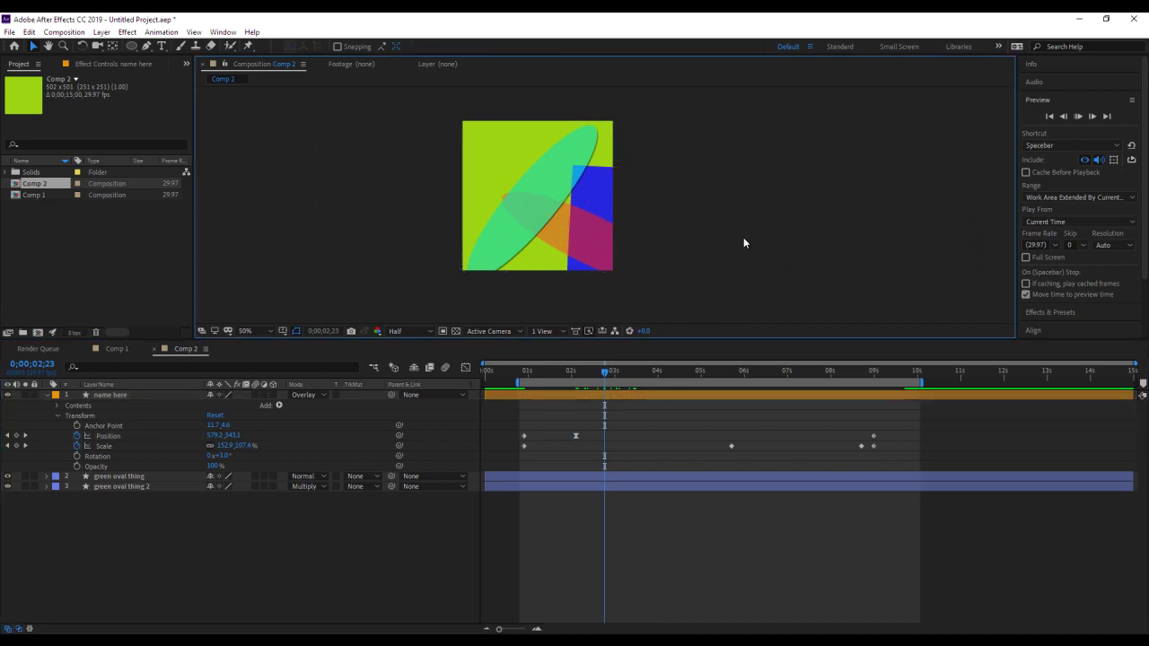
Preview the animation, collapse the name here layer, and select all three layers
{"action": "key", "text": "space"}
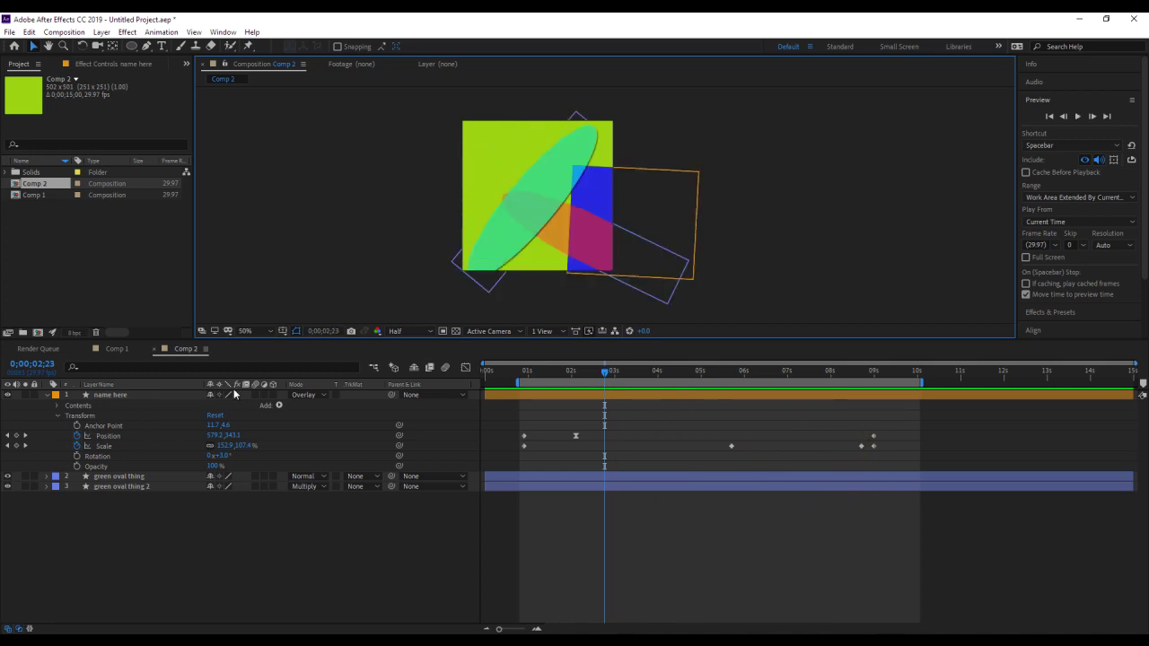
{"action": "left_click", "coordinate": [47, 395]}
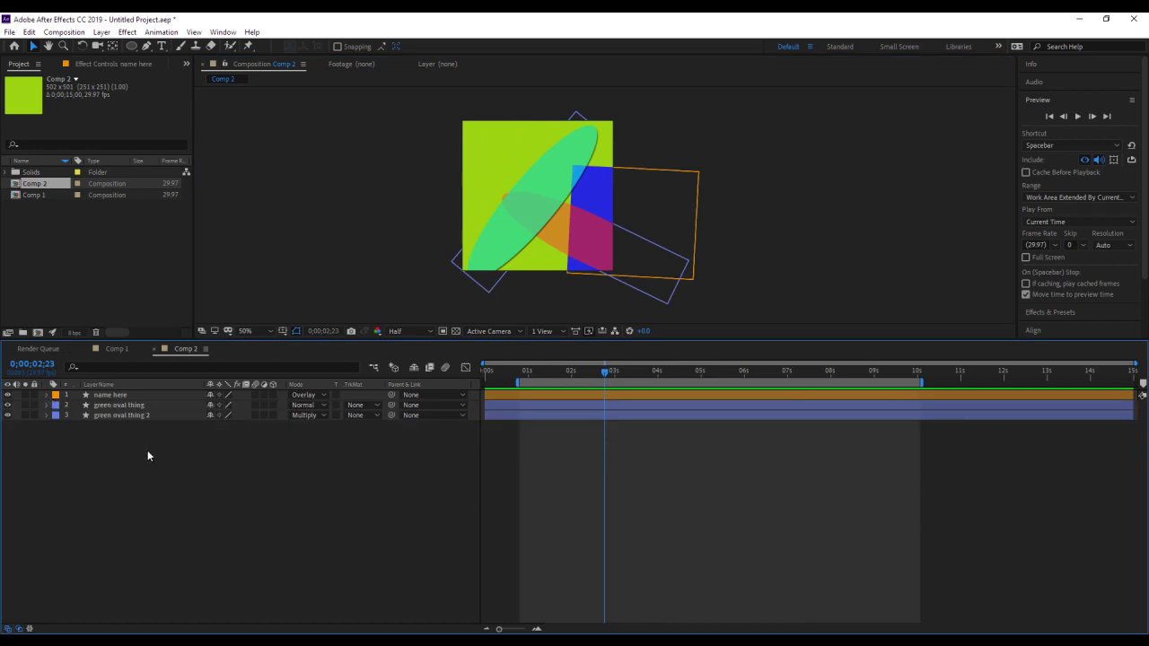
{"action": "left_click_drag", "start_coordinate": [138, 443], "coordinate": [120, 401]}
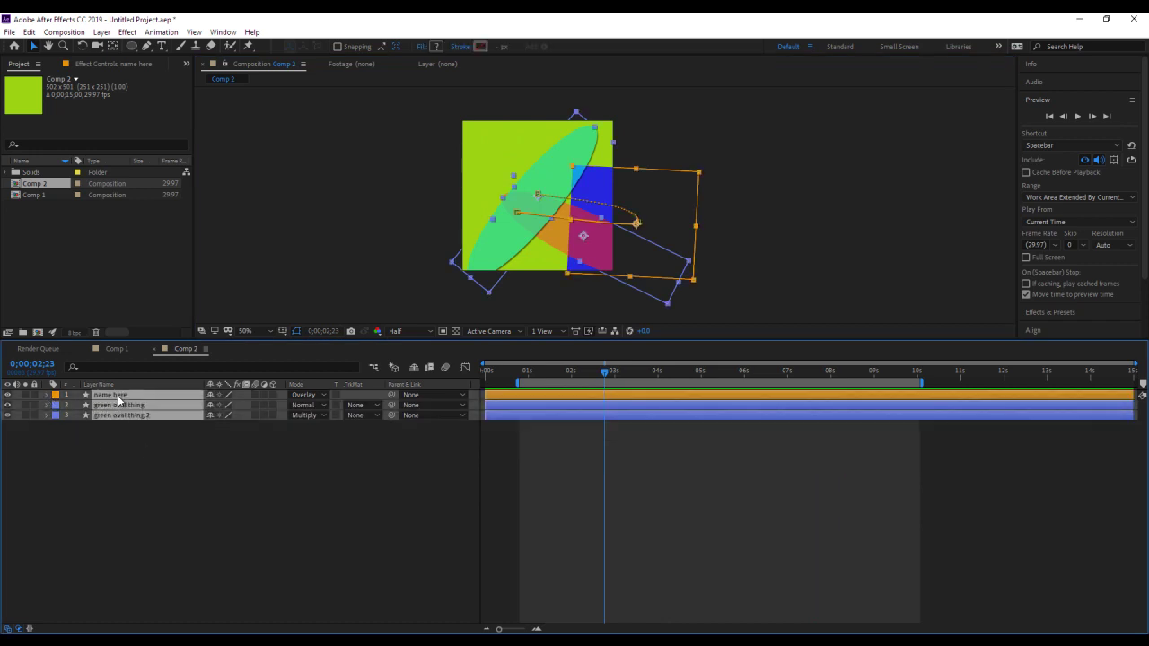
{"action": "right_click", "coordinate": [121, 401]}
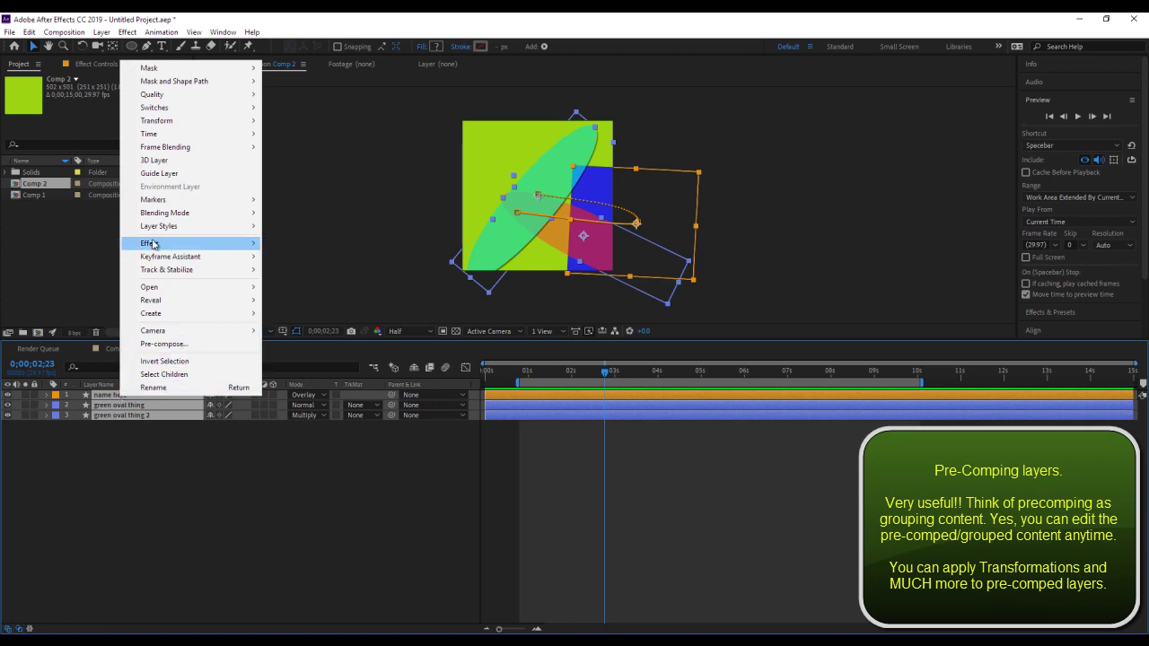
Pre-compose the selected layers into a new composition named 'think of me as a group'
{"action": "left_click", "coordinate": [102, 33]}
{"action": "left_click", "coordinate": [102, 34]}
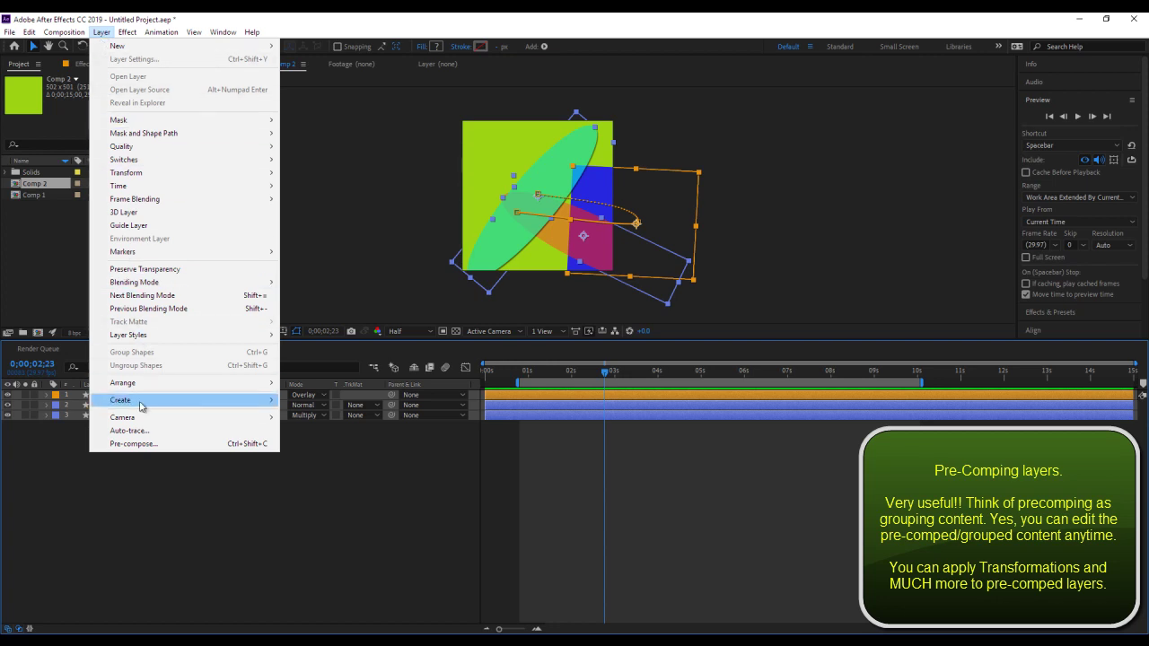
{"action": "left_click", "coordinate": [144, 445]}
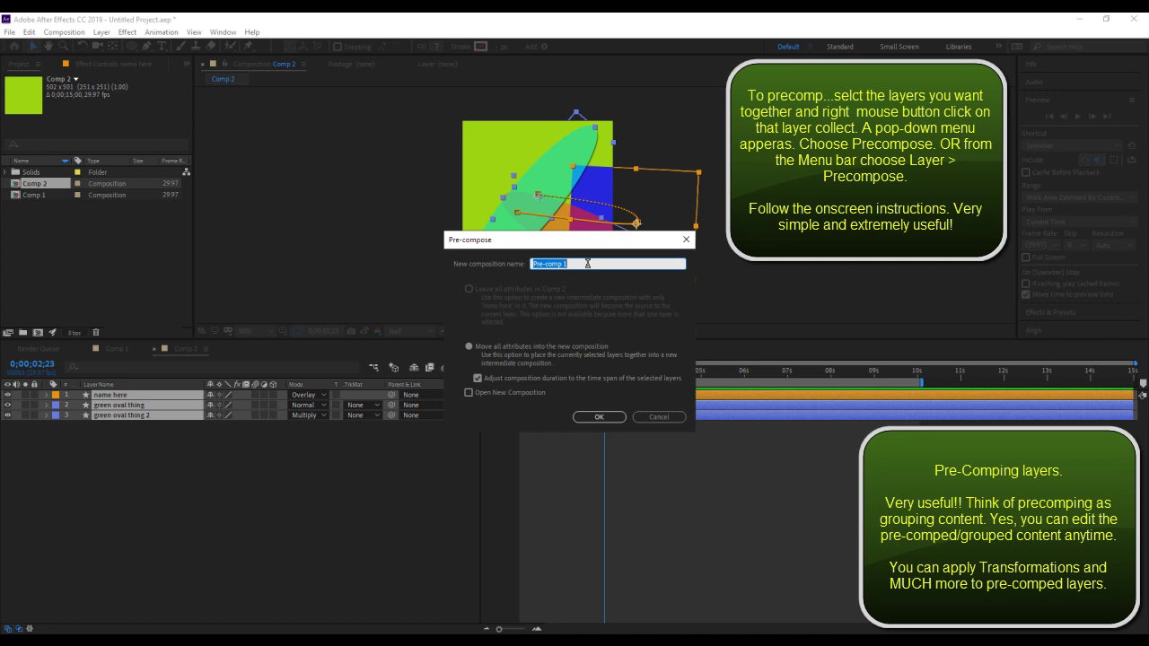
{"action": "type", "text": "think"}
{"action": "type", "text": " of me as a group"}
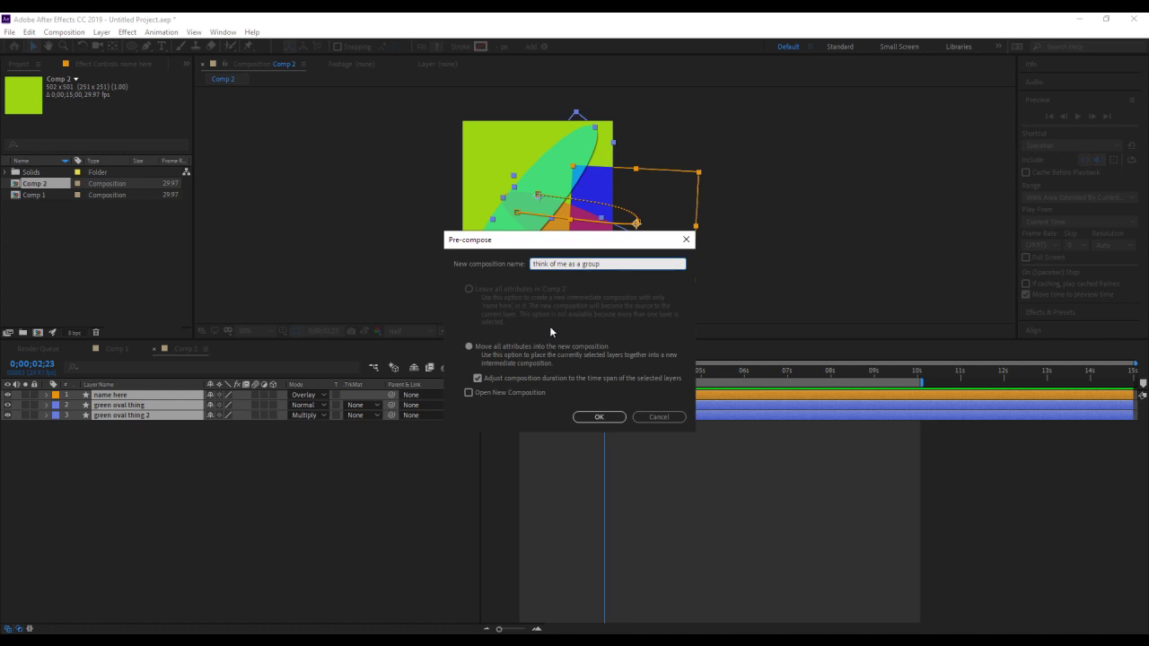
{"action": "left_click", "coordinate": [599, 418]}
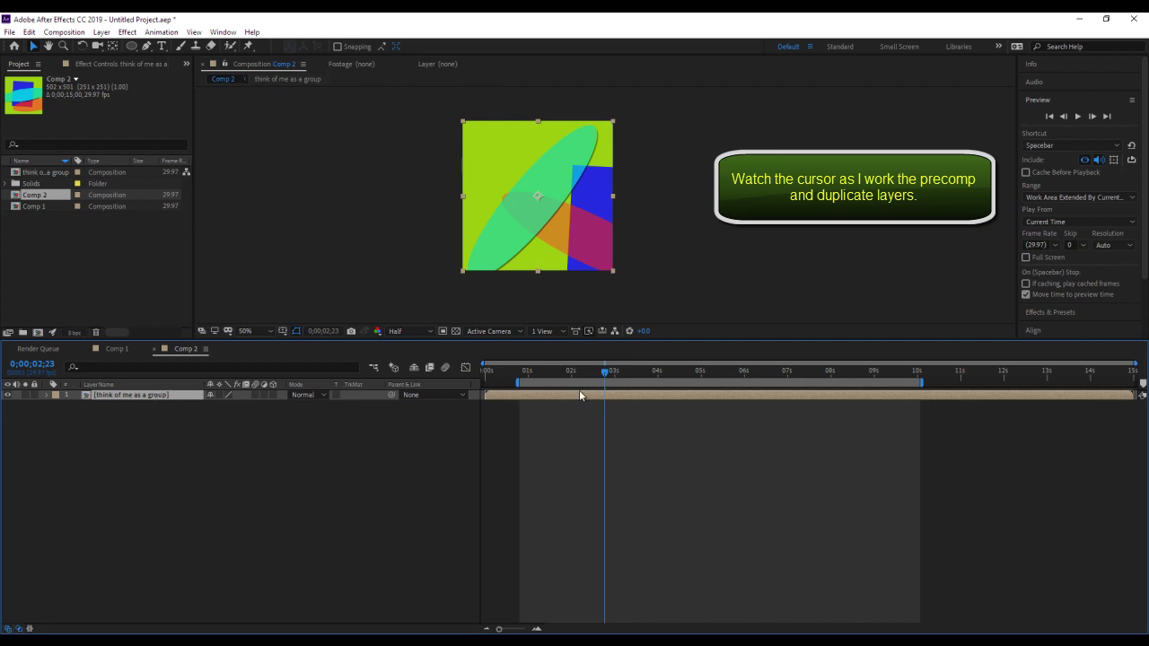
Move the think of me as a group layer left, scale it to about a third, and preview
{"action": "left_click_drag", "start_coordinate": [575, 257], "coordinate": [531, 259]}
{"action": "key", "text": "Return"}
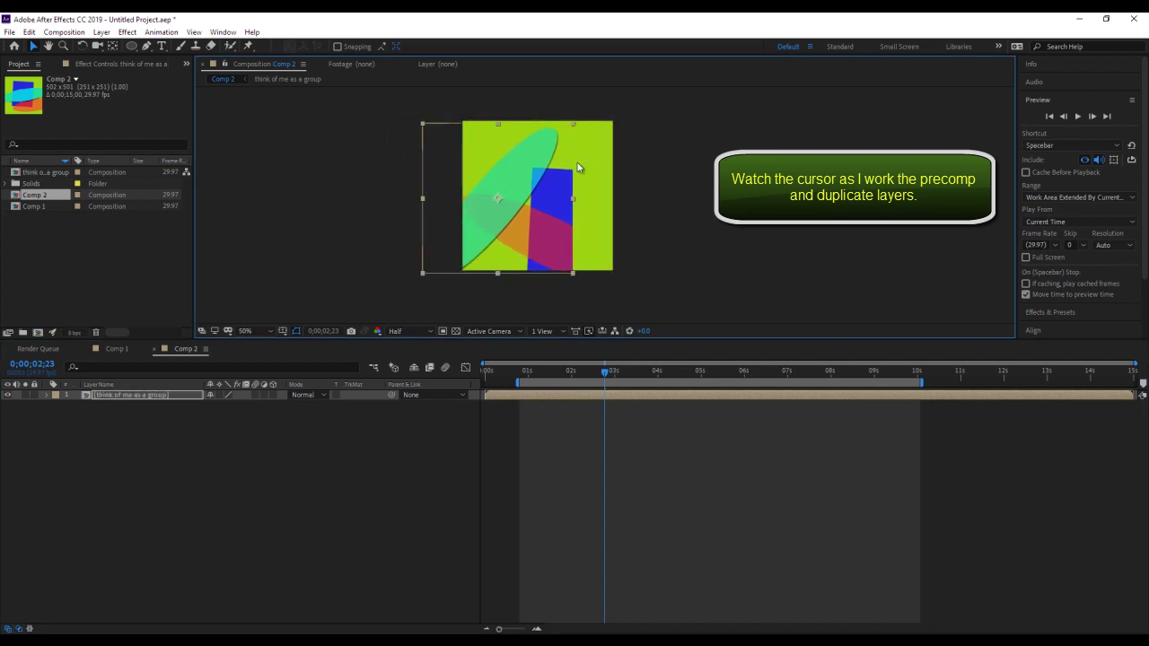
{"action": "key", "text": "Return"}
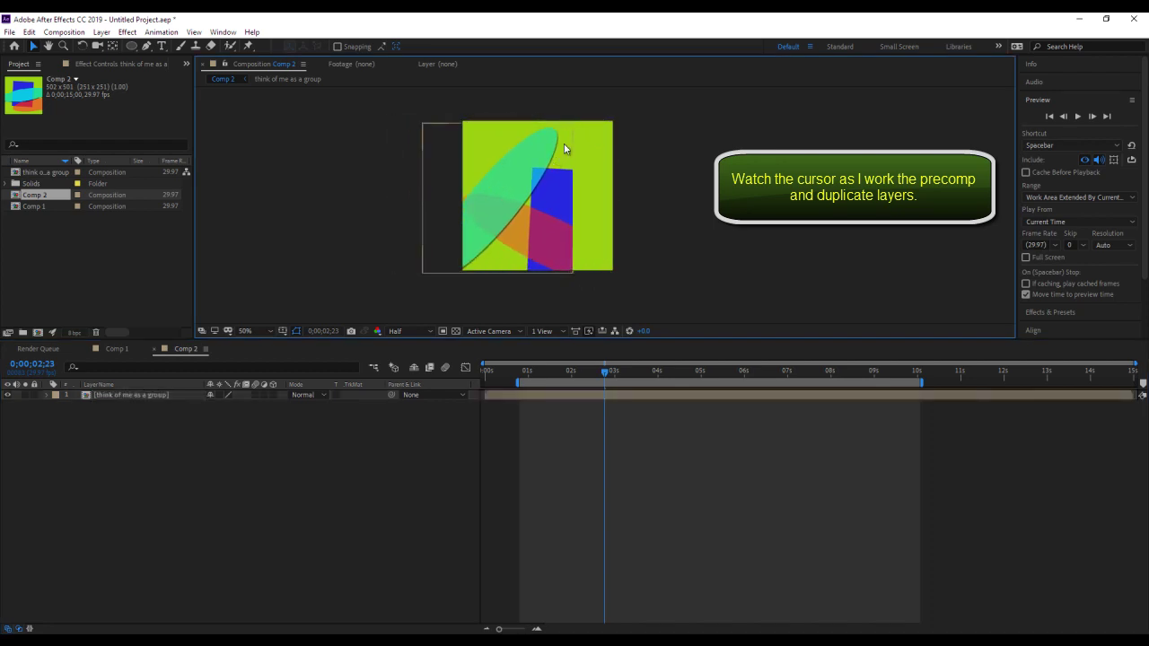
{"action": "mouse_move", "coordinate": [573, 123]}
{"action": "left_mouse_down"}
{"action": "mouse_move", "coordinate": [524, 173]}
{"action": "mouse_move", "coordinate": [518, 166]}
{"action": "left_mouse_up"}
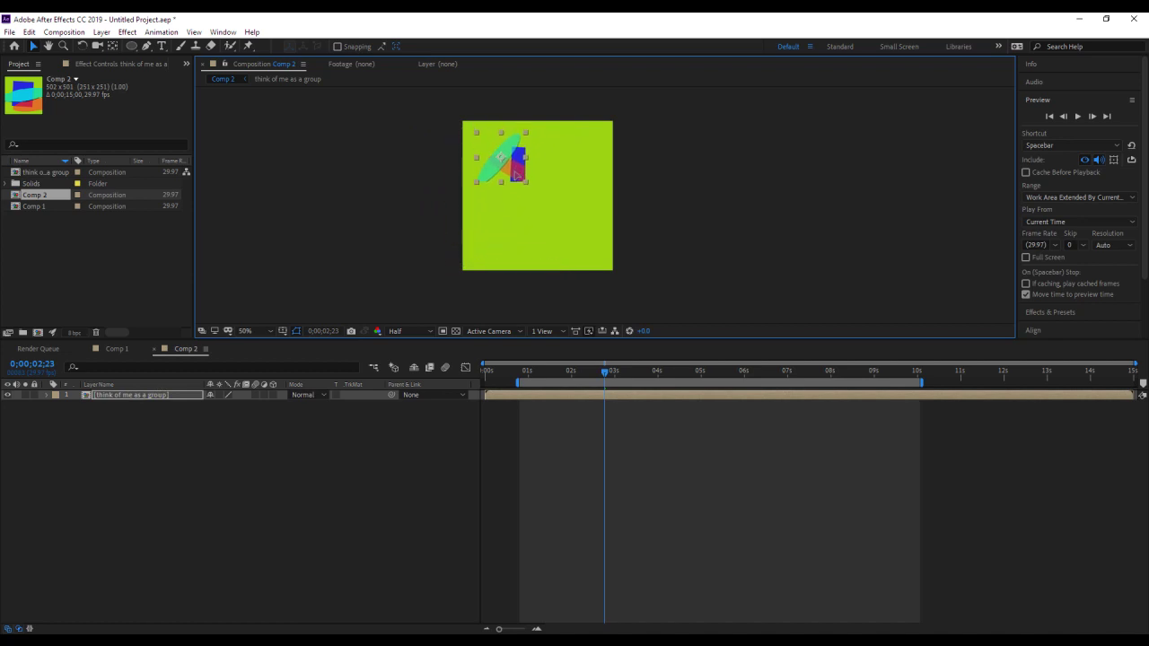
{"action": "key", "text": "space"}
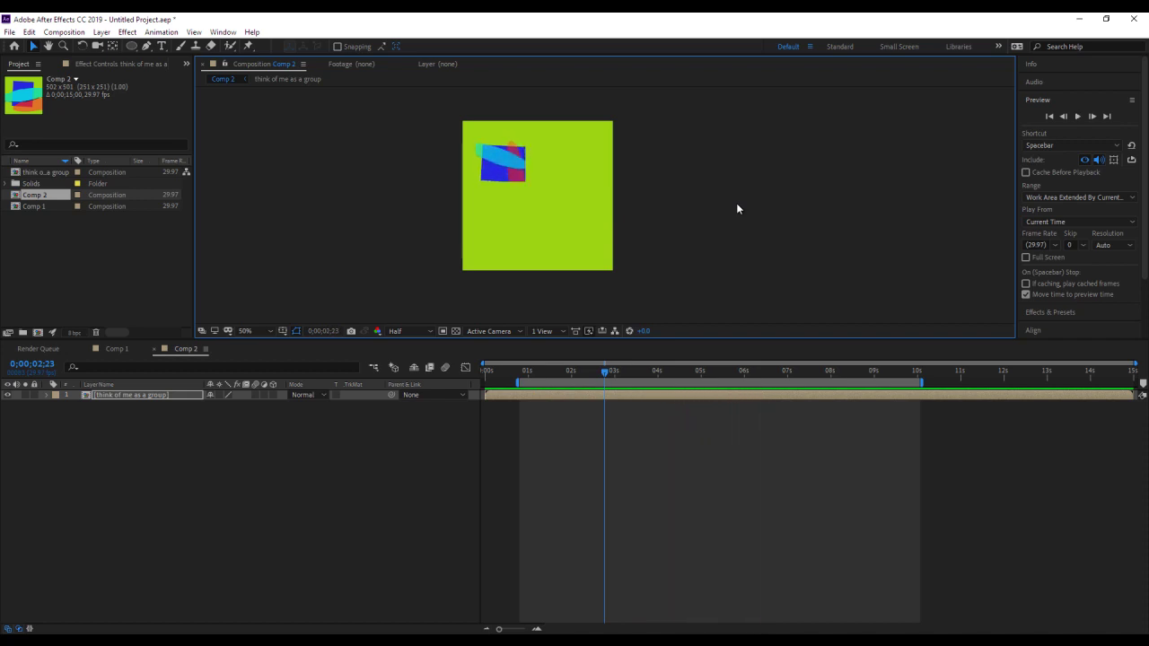
{"action": "key", "text": "space"}
Keyframe the group layer's Position at the start, moved down at 6;15, and up-right at 8;07
{"action": "left_click", "coordinate": [46, 395]}
{"action": "left_click", "coordinate": [57, 405]}
{"action": "left_click", "coordinate": [77, 425]}
{"action": "left_click_drag", "start_coordinate": [604, 373], "coordinate": [766, 372]}
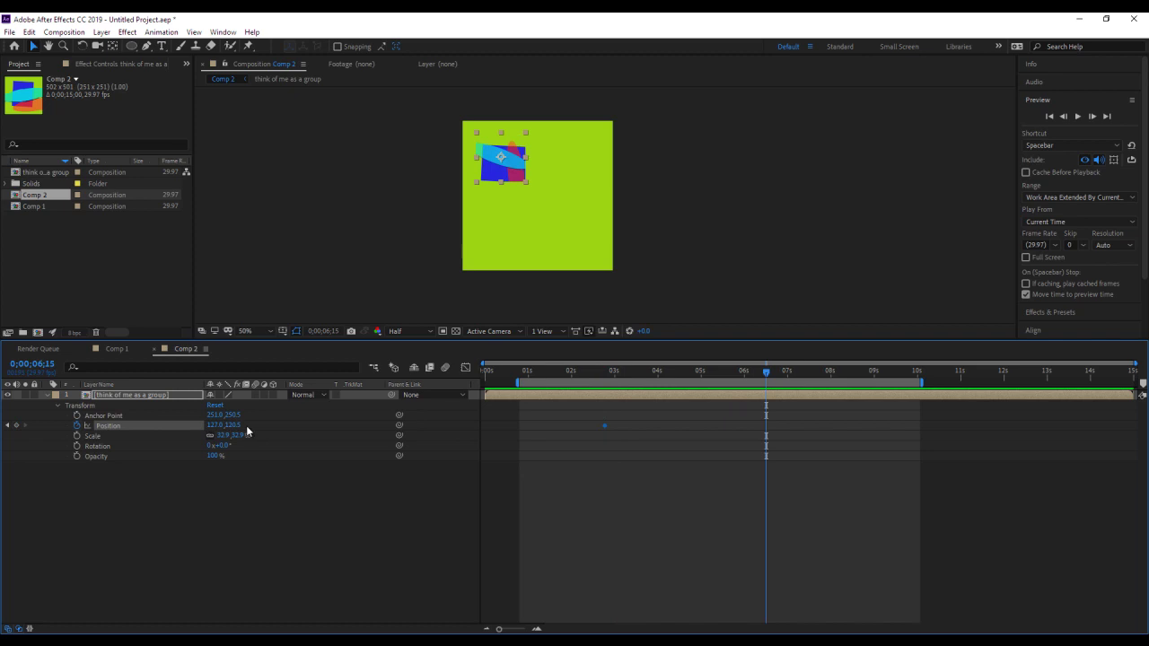
{"action": "left_click_drag", "start_coordinate": [231, 424], "coordinate": [338, 430]}
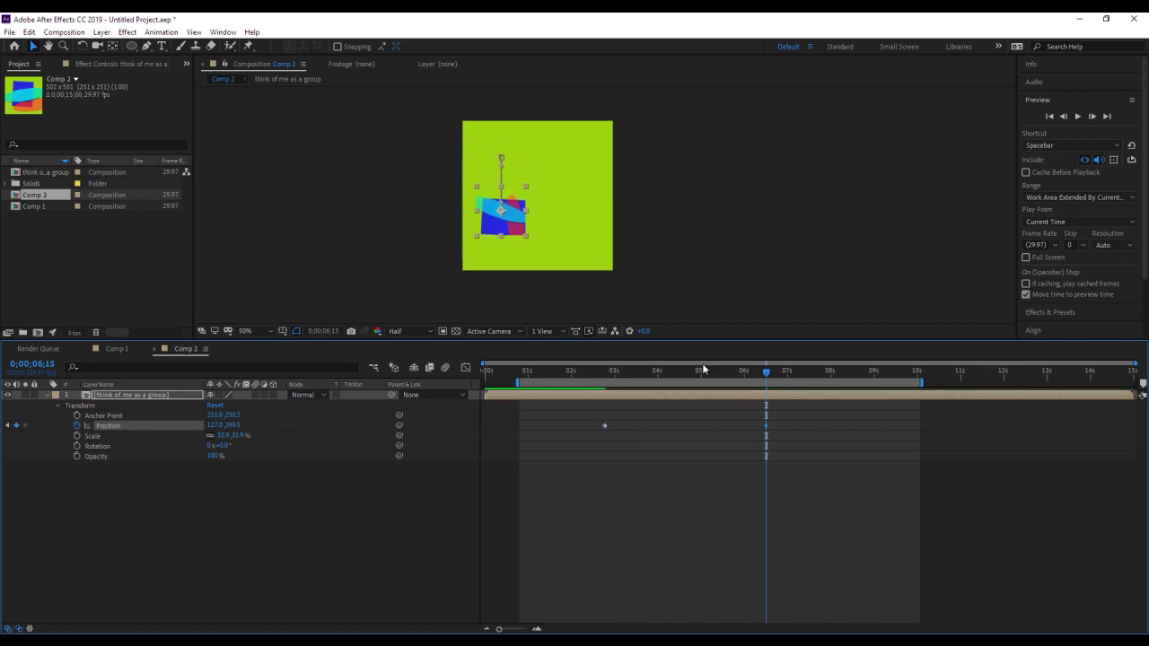
{"action": "left_click_drag", "start_coordinate": [765, 375], "coordinate": [841, 376]}
{"action": "mouse_move", "coordinate": [508, 231]}
{"action": "left_mouse_down"}
{"action": "mouse_move", "coordinate": [556, 192]}
{"action": "mouse_move", "coordinate": [582, 194]}
{"action": "left_mouse_up"}
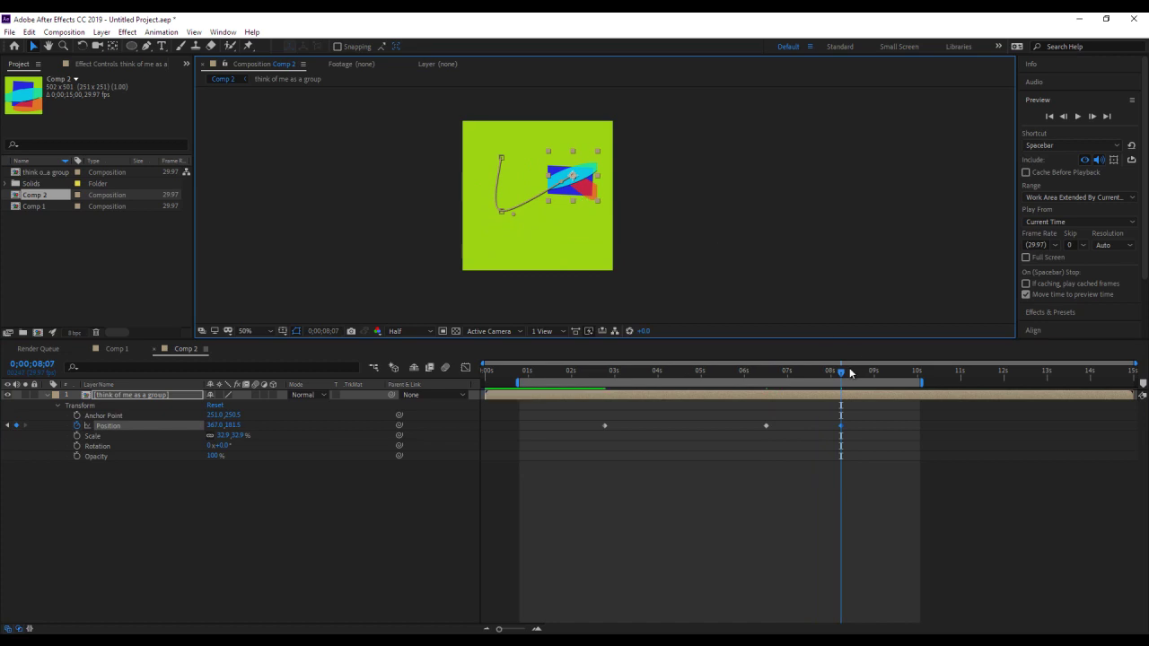
{"action": "left_click_drag", "start_coordinate": [842, 373], "coordinate": [850, 374]}
{"action": "key", "text": "space"}
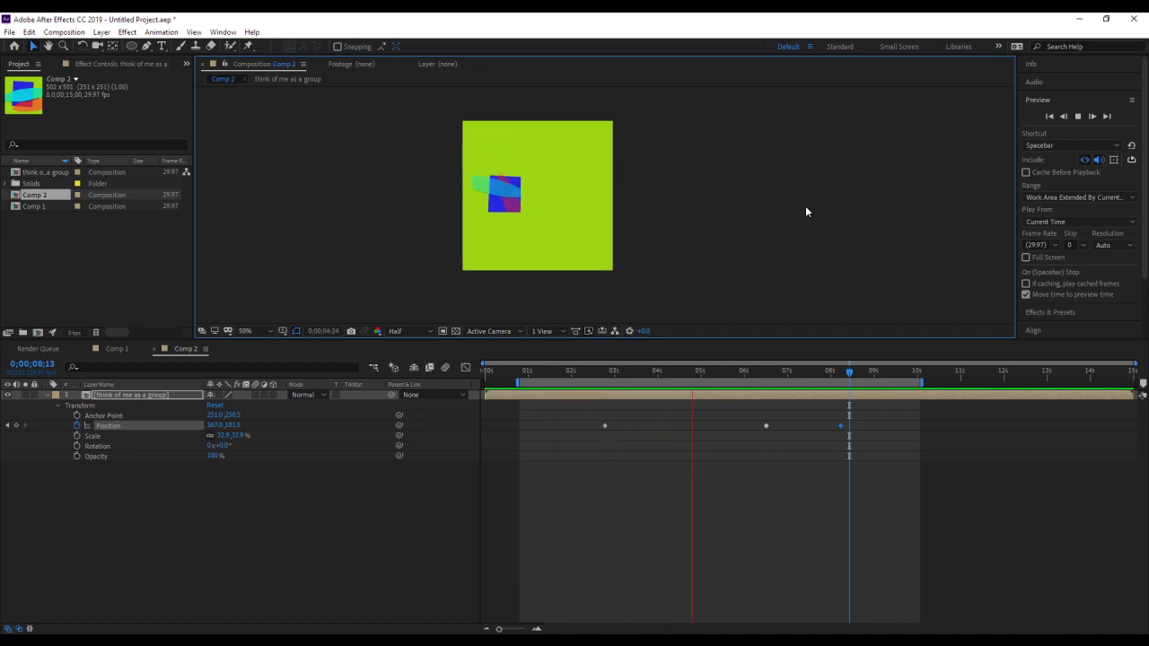
{"action": "key", "text": "space"}
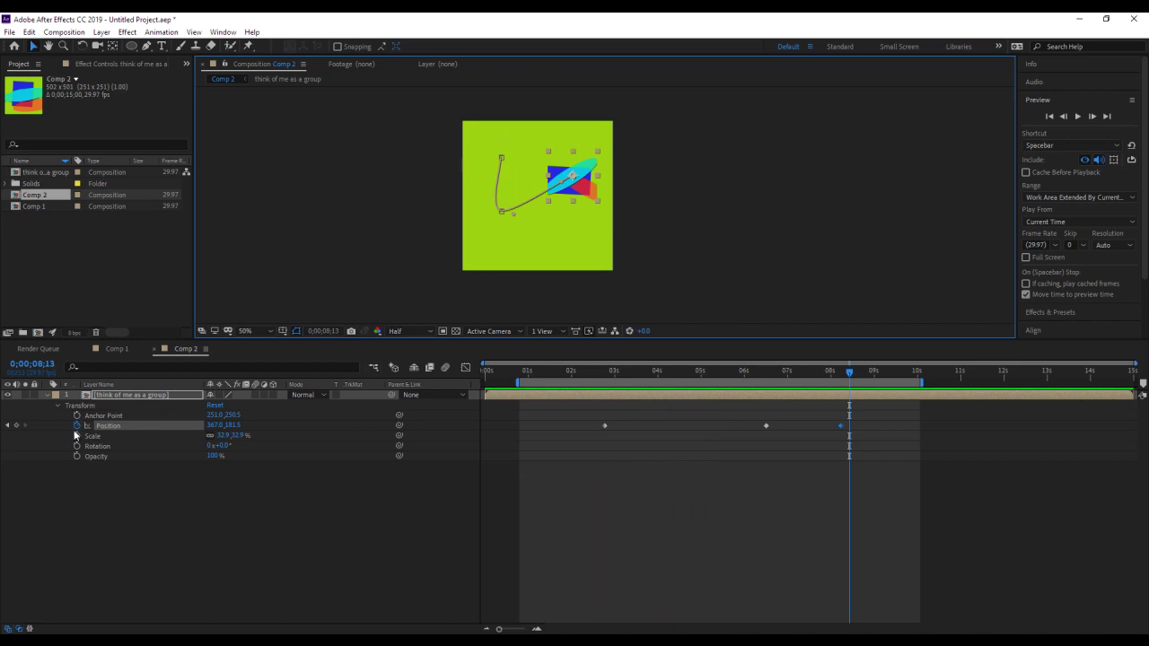
{"action": "left_click", "coordinate": [47, 395]}
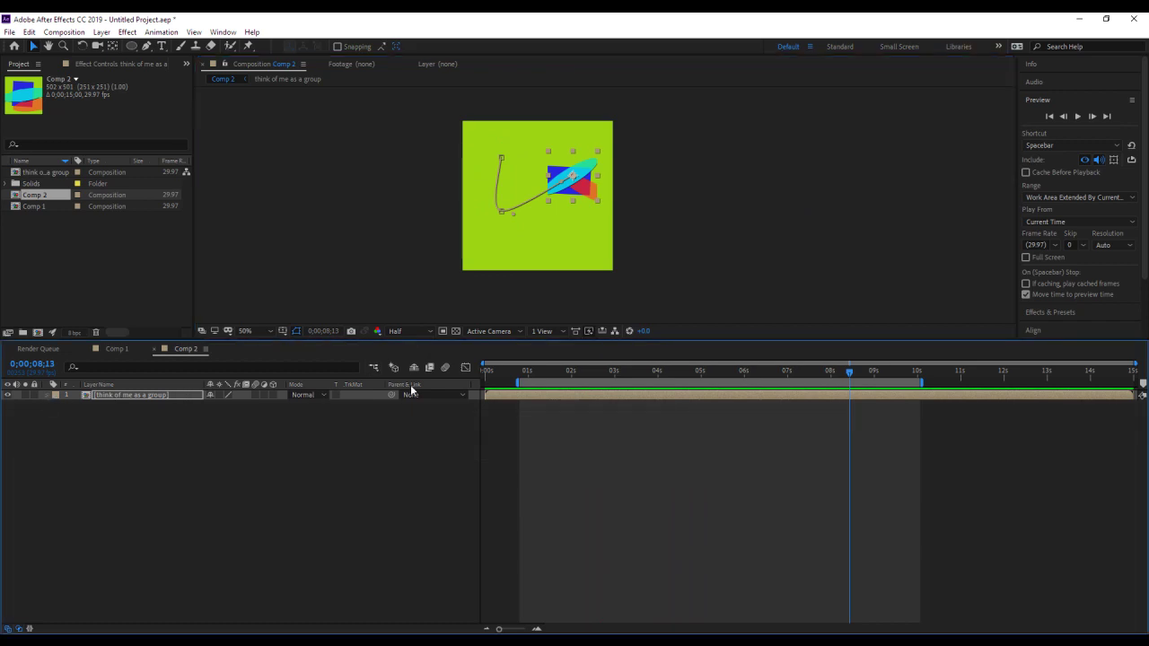
Move the group layer's in-point to about 3 seconds, duplicate it, and start the copy near 1 second
{"action": "left_click_drag", "start_coordinate": [482, 395], "coordinate": [621, 395]}
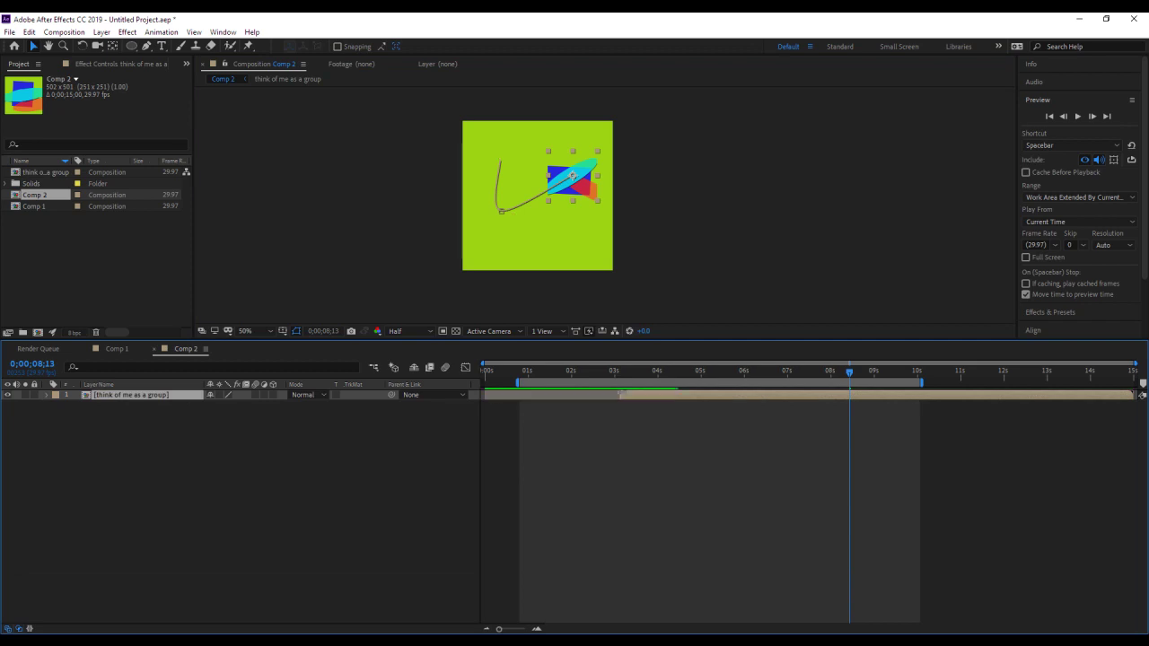
{"action": "left_click_drag", "start_coordinate": [850, 371], "coordinate": [619, 371]}
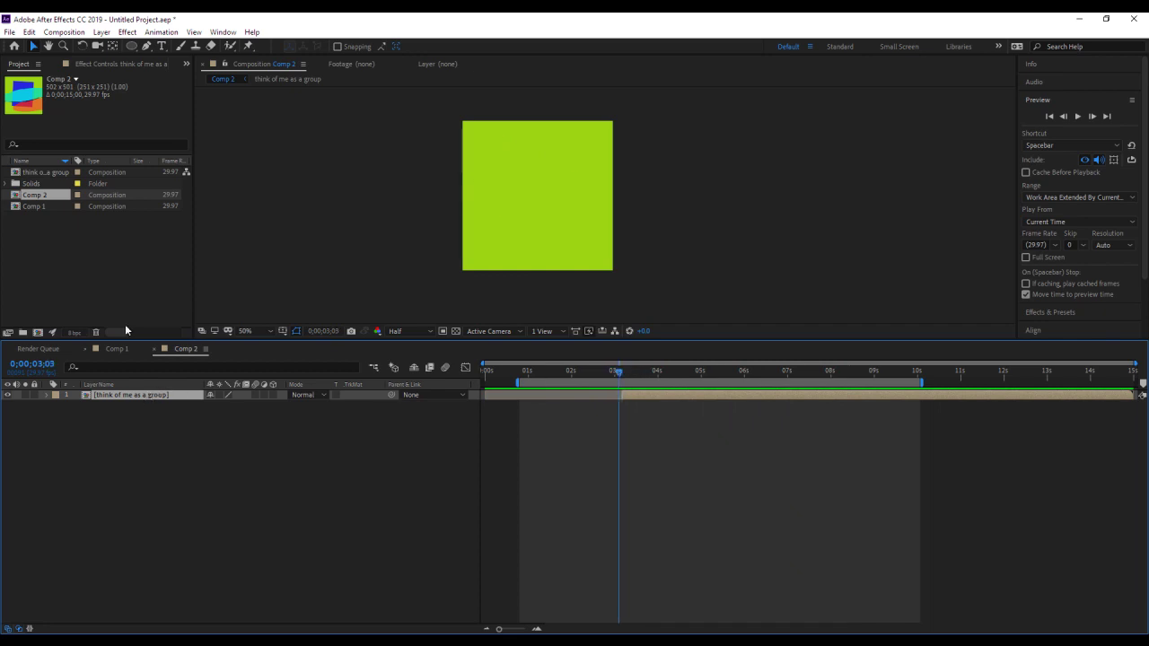
{"action": "left_click", "coordinate": [30, 33]}
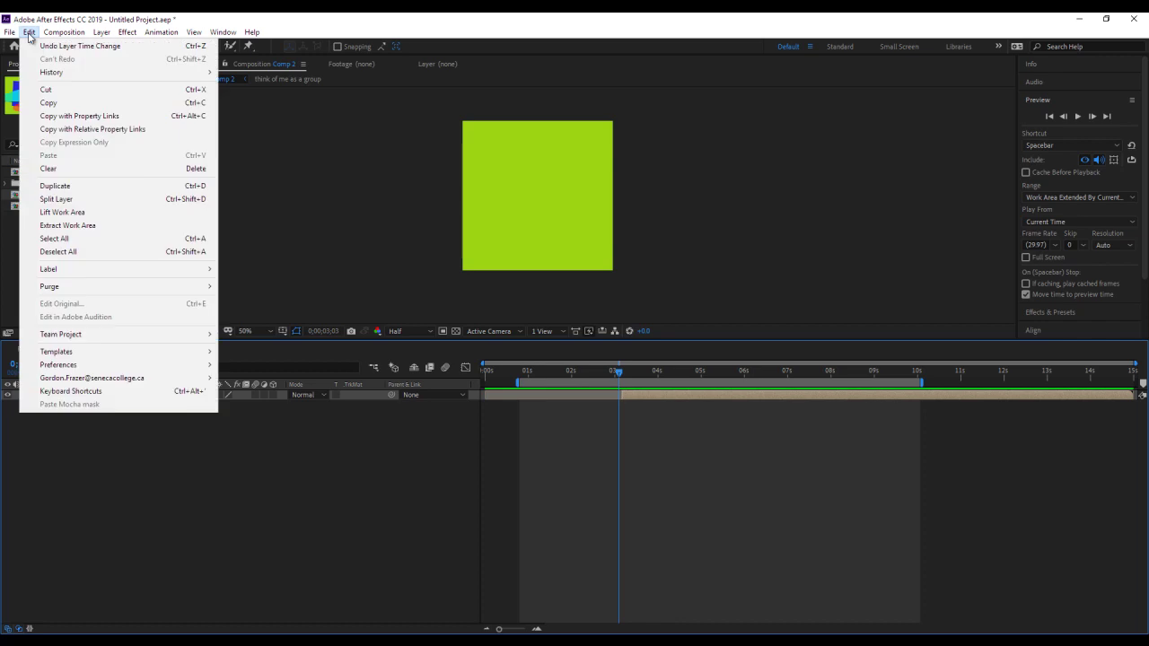
{"action": "left_click", "coordinate": [79, 189]}
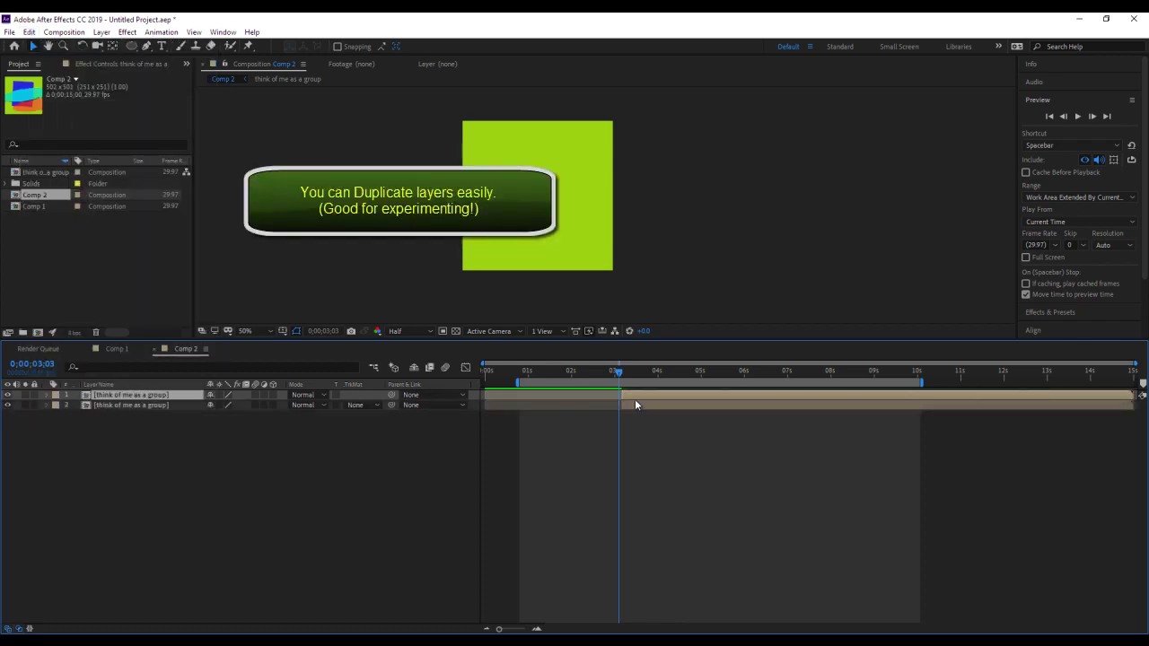
{"action": "mouse_move", "coordinate": [636, 405]}
{"action": "left_mouse_down"}
{"action": "mouse_move", "coordinate": [536, 406]}
{"action": "mouse_move", "coordinate": [553, 406]}
{"action": "left_mouse_up"}
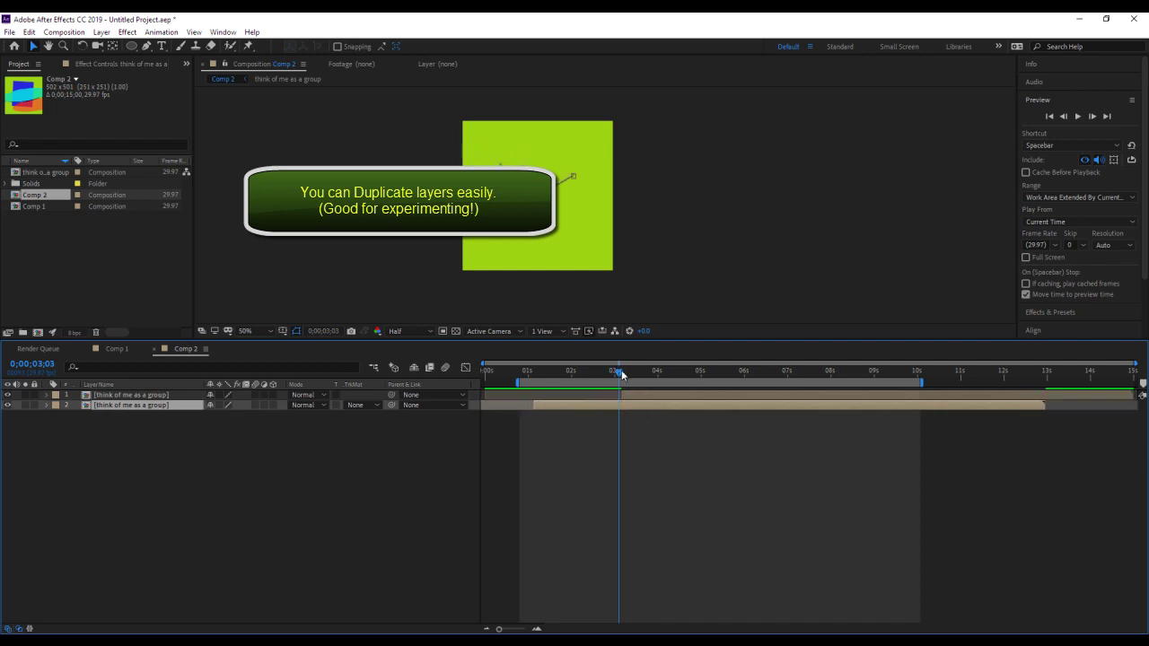
{"action": "mouse_move", "coordinate": [619, 372]}
{"action": "left_mouse_down"}
{"action": "mouse_move", "coordinate": [531, 383]}
{"action": "mouse_move", "coordinate": [652, 372]}
{"action": "mouse_move", "coordinate": [528, 371]}
{"action": "left_mouse_up"}
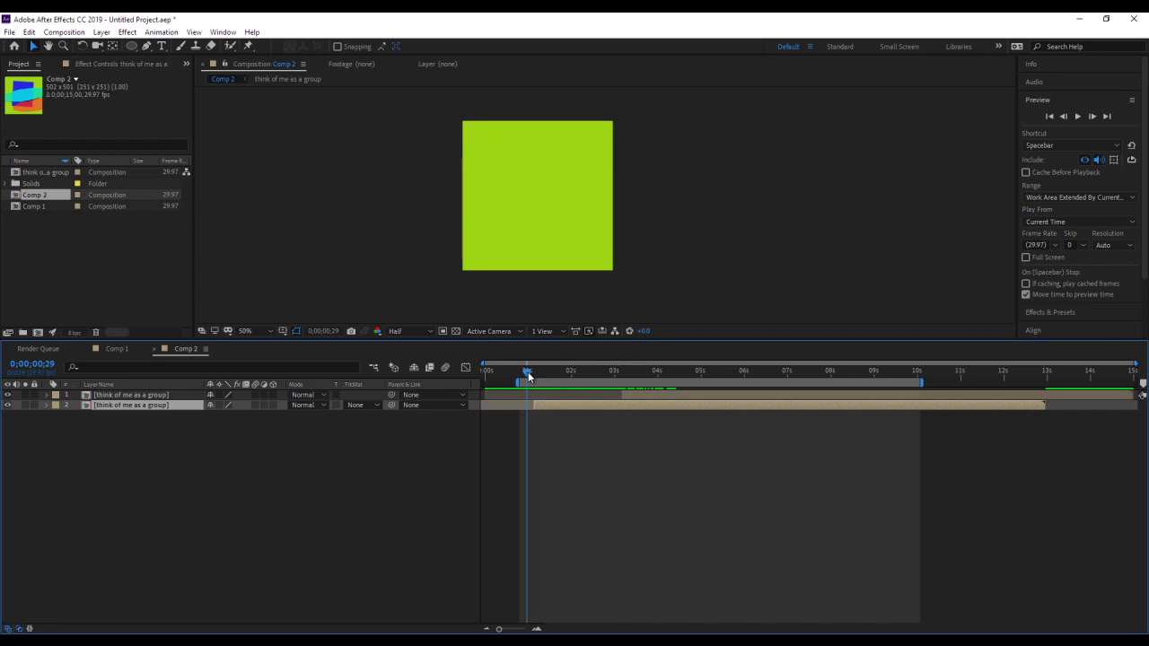
Recolour the green oval thing in the think of me as a group precomp to pink DF265E, then return to Comp 2
{"action": "left_click", "coordinate": [176, 396]}
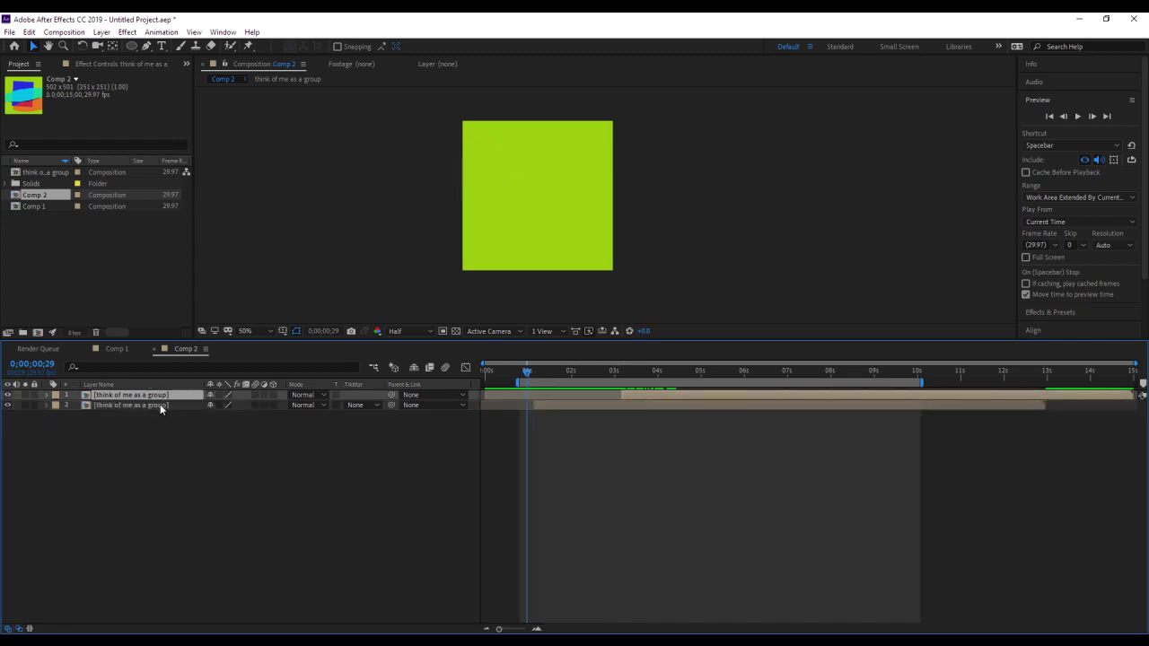
{"action": "left_click", "coordinate": [274, 81]}
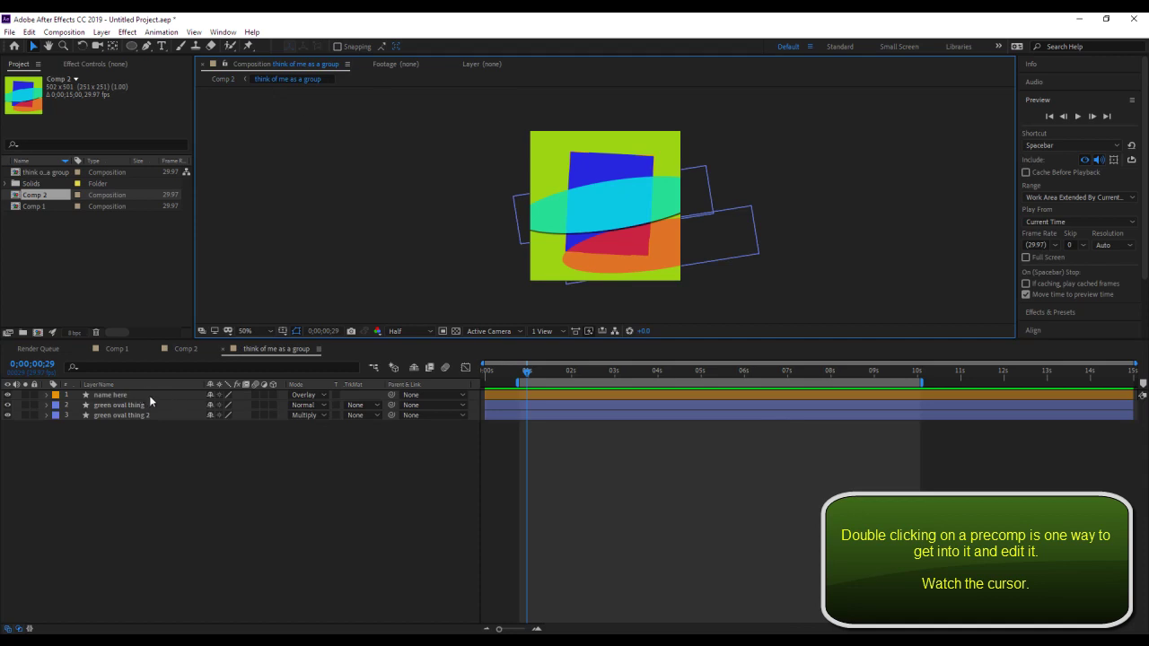
{"action": "left_click", "coordinate": [554, 224]}
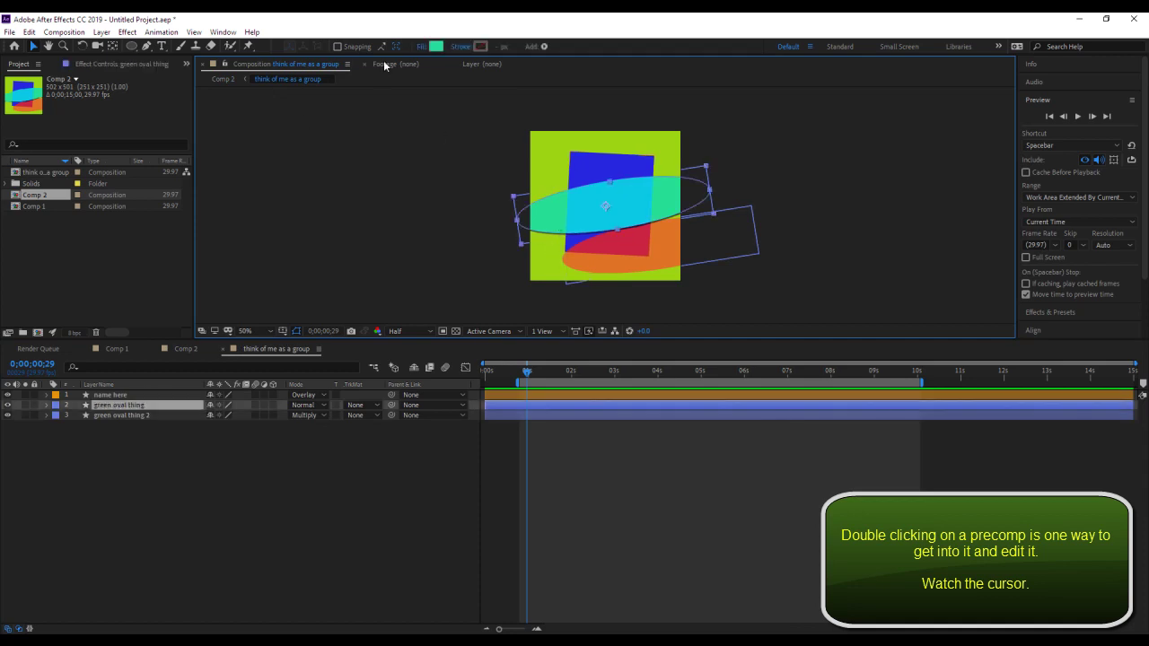
{"action": "left_click", "coordinate": [436, 46]}
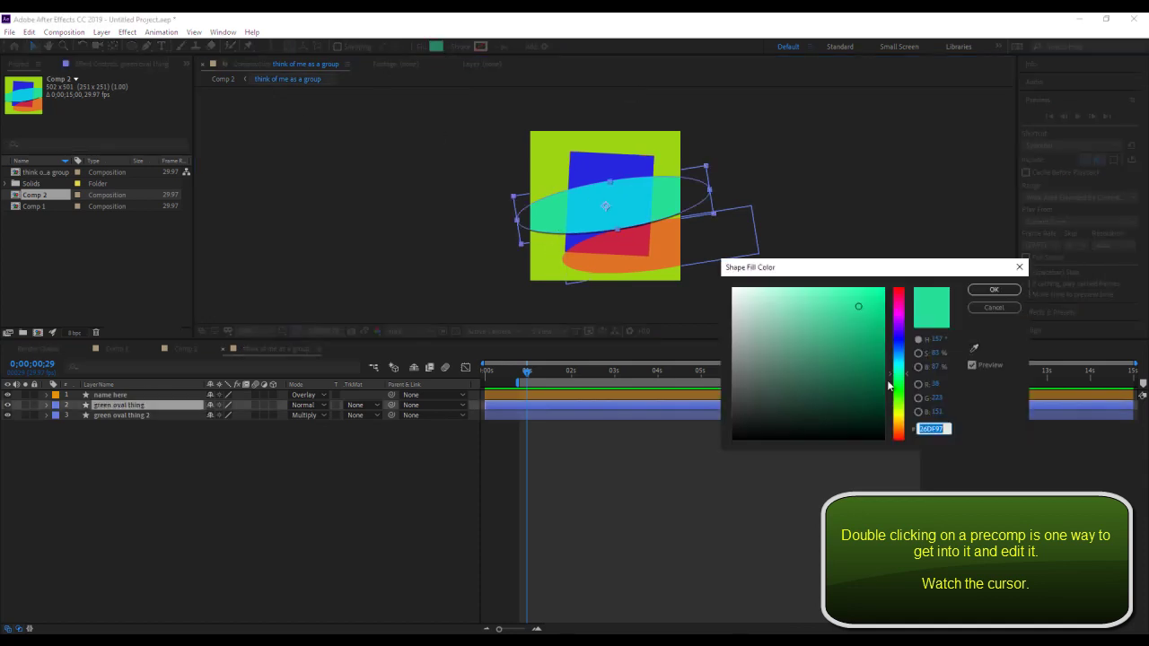
{"action": "left_click", "coordinate": [898, 297]}
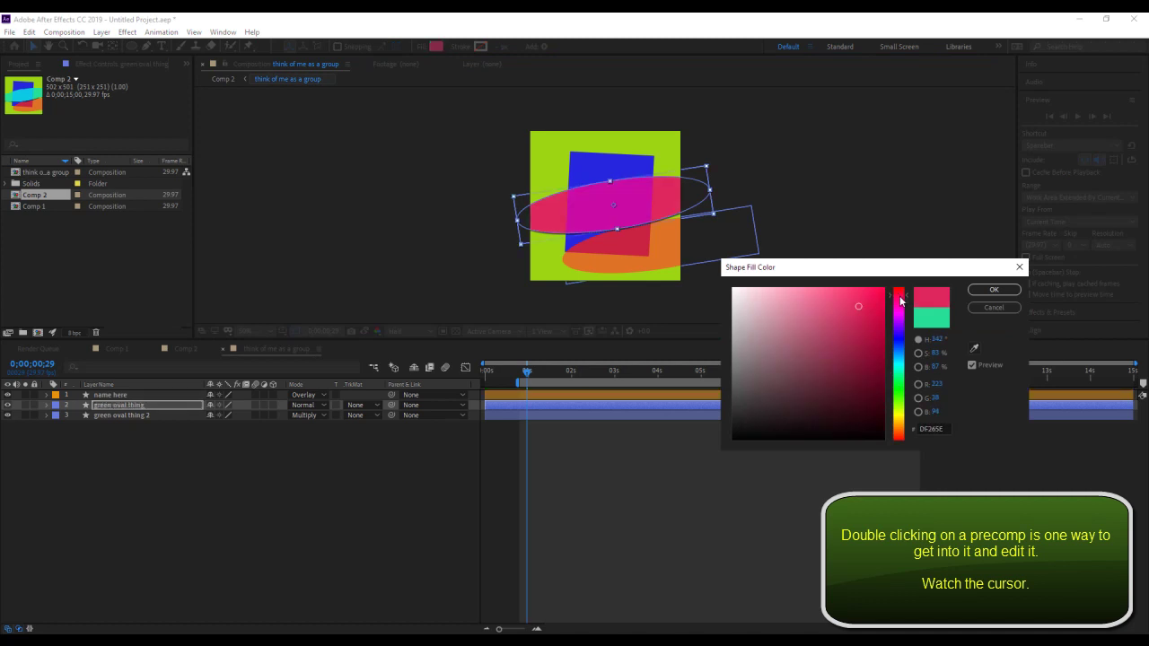
{"action": "left_click", "coordinate": [992, 290]}
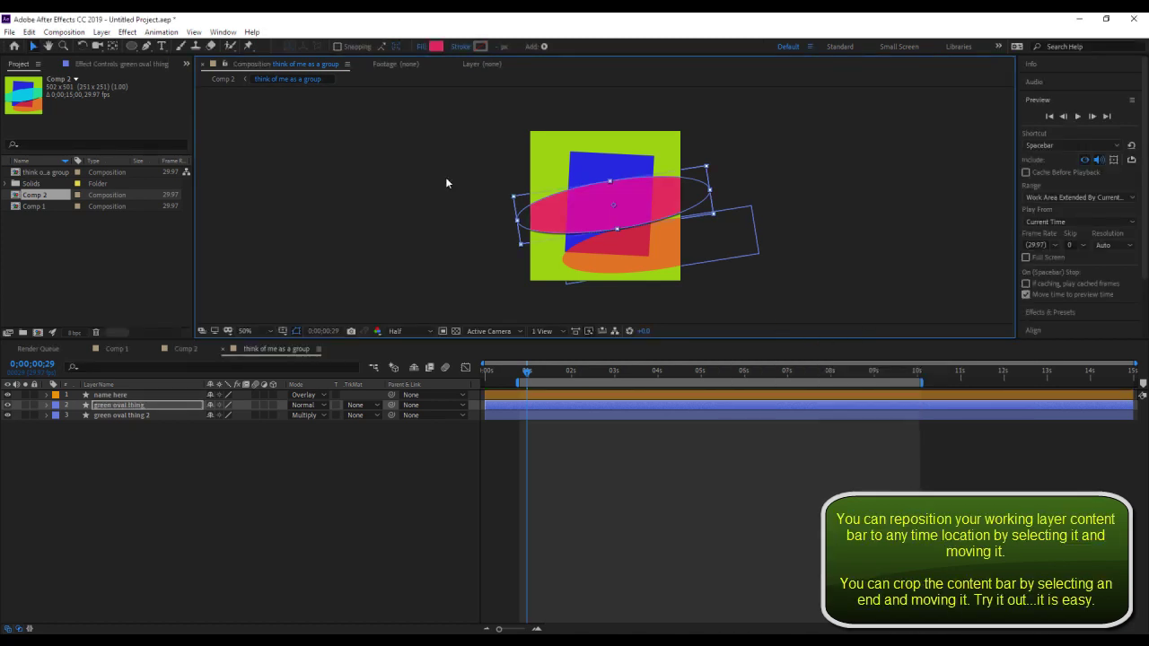
{"action": "left_click", "coordinate": [222, 79]}
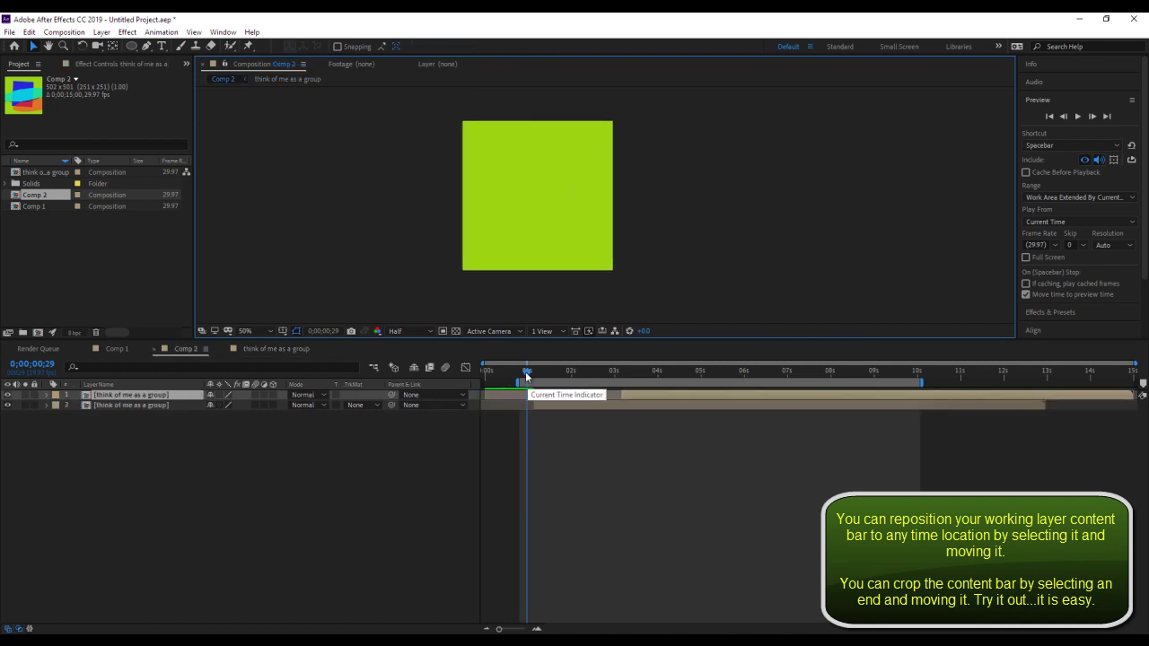
Time-reverse the top think of me as a group layer in Comp 2 and play a preview
{"action": "left_click_drag", "start_coordinate": [527, 371], "coordinate": [682, 370]}
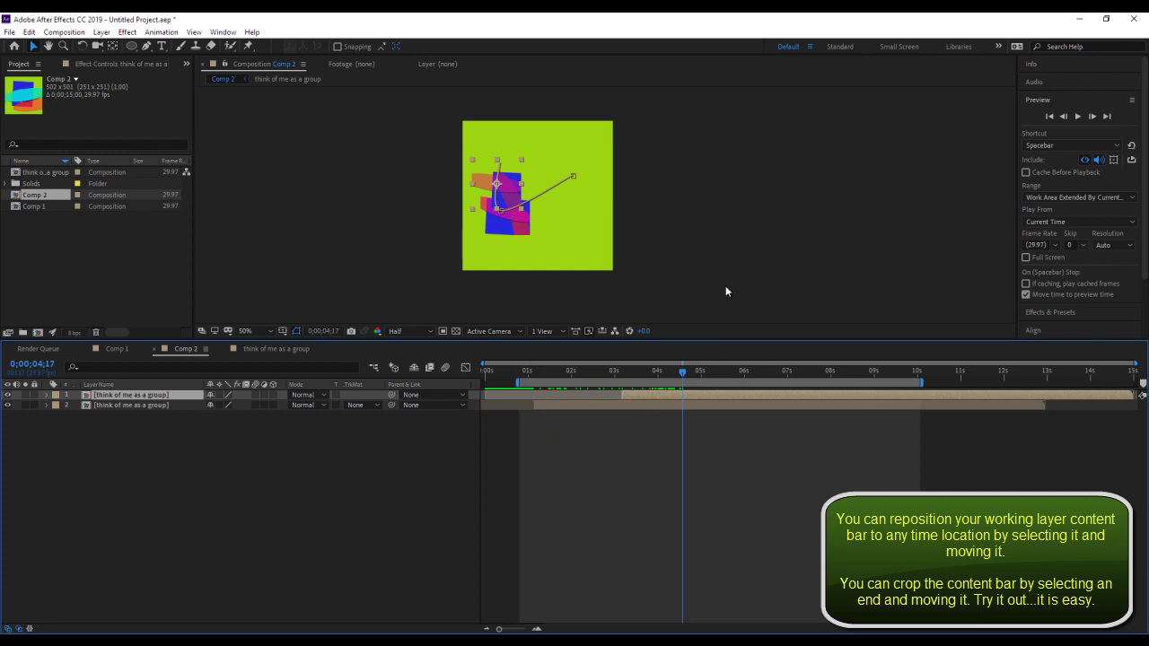
{"action": "left_click", "coordinate": [725, 286]}
{"action": "left_click", "coordinate": [657, 398]}
{"action": "right_click", "coordinate": [656, 402]}
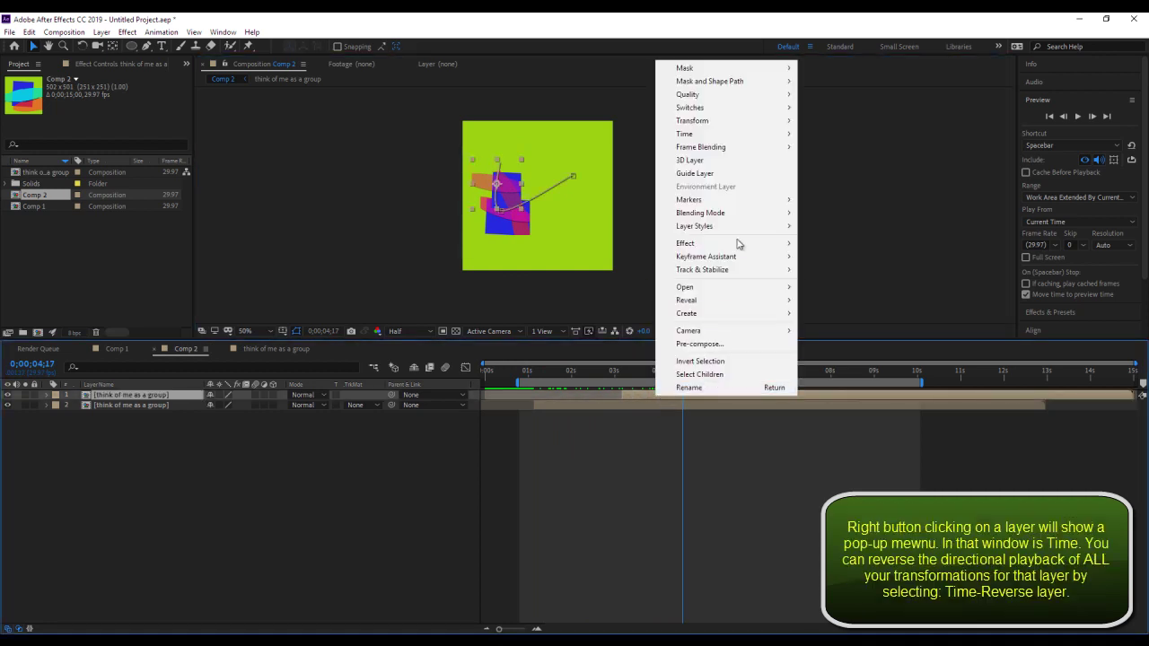
{"action": "mouse_move", "coordinate": [757, 137]}
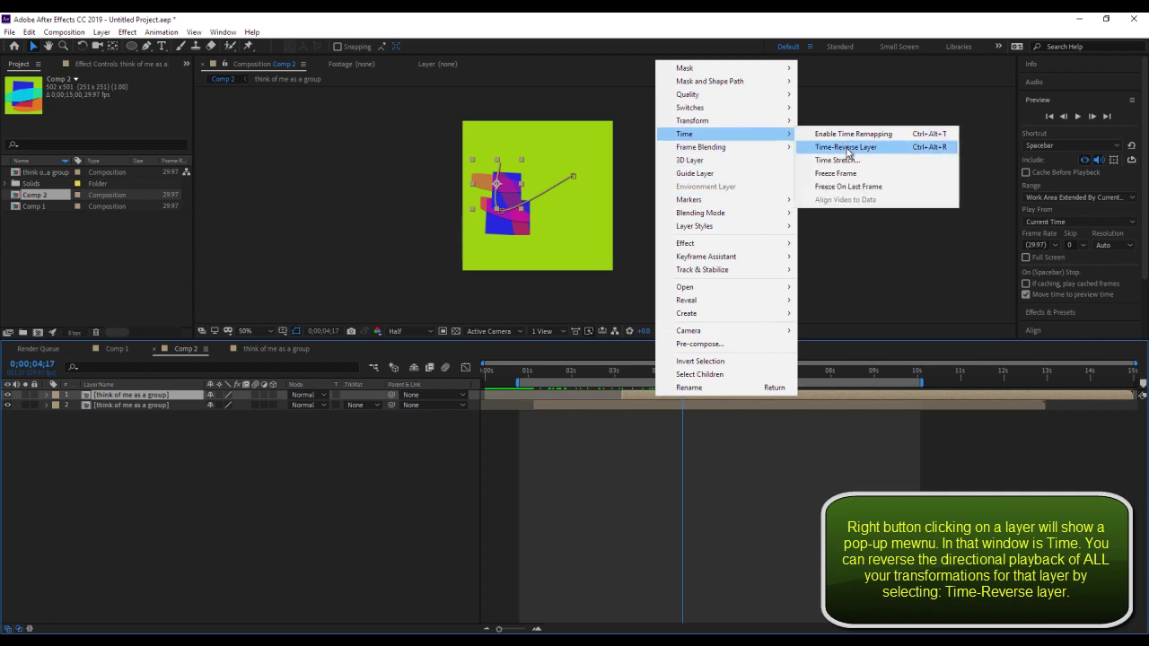
{"action": "left_click", "coordinate": [846, 149]}
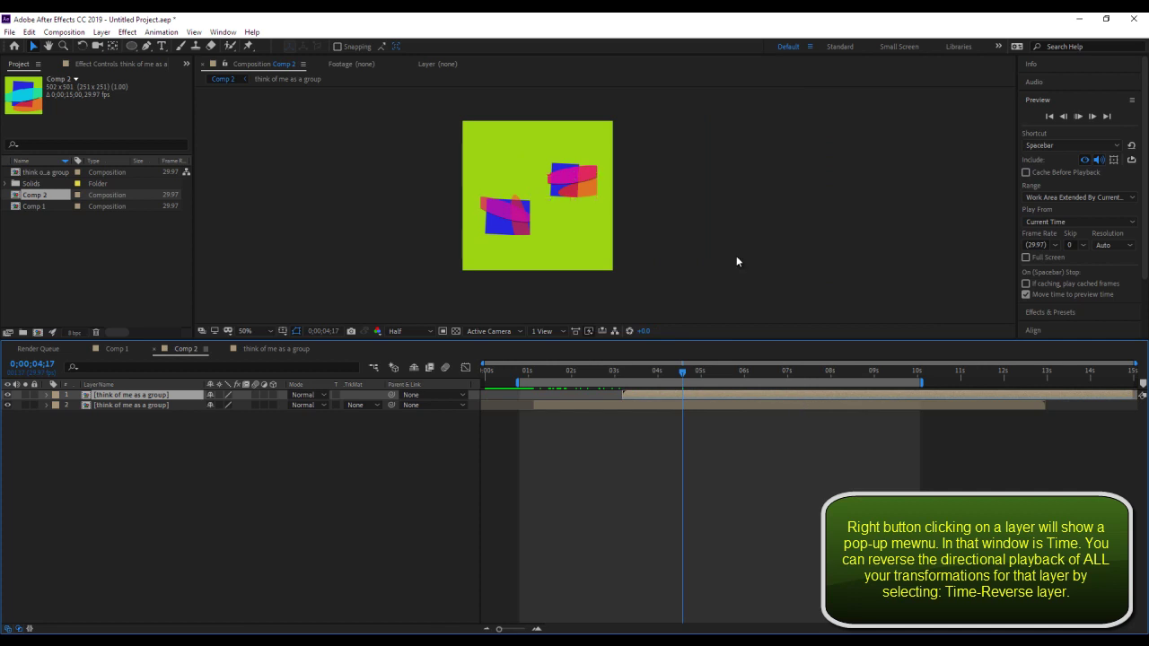
{"action": "key", "text": "space"}
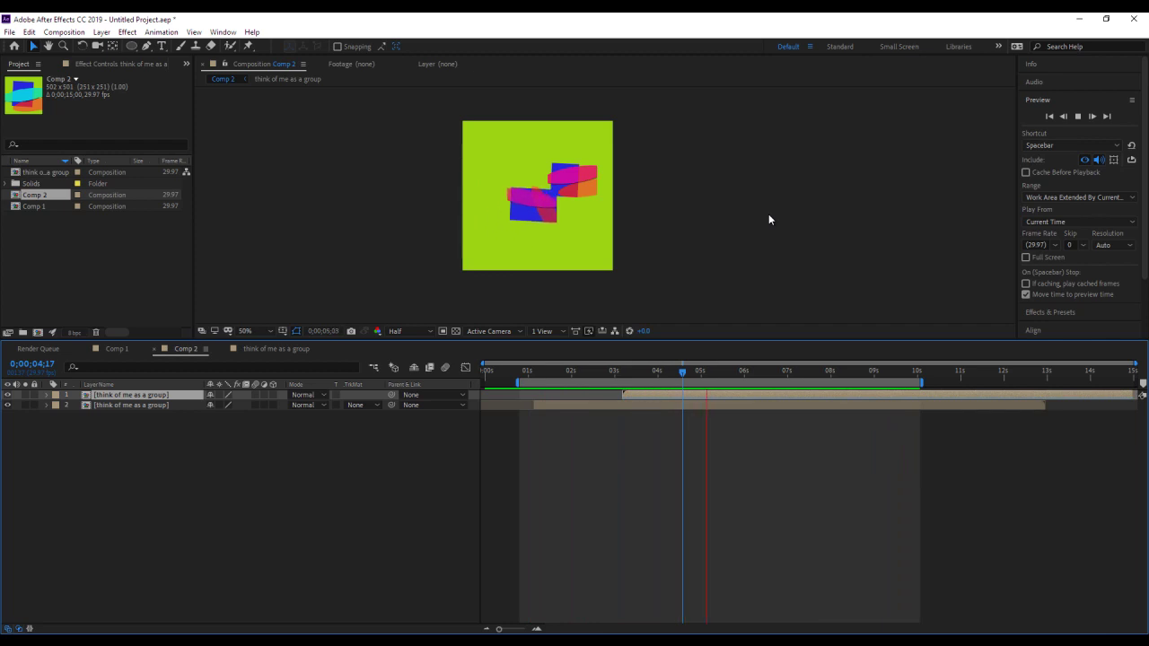
Start the top layer alongside layer 2 and shift its three Position keyframes earlier
{"action": "key", "text": "space"}
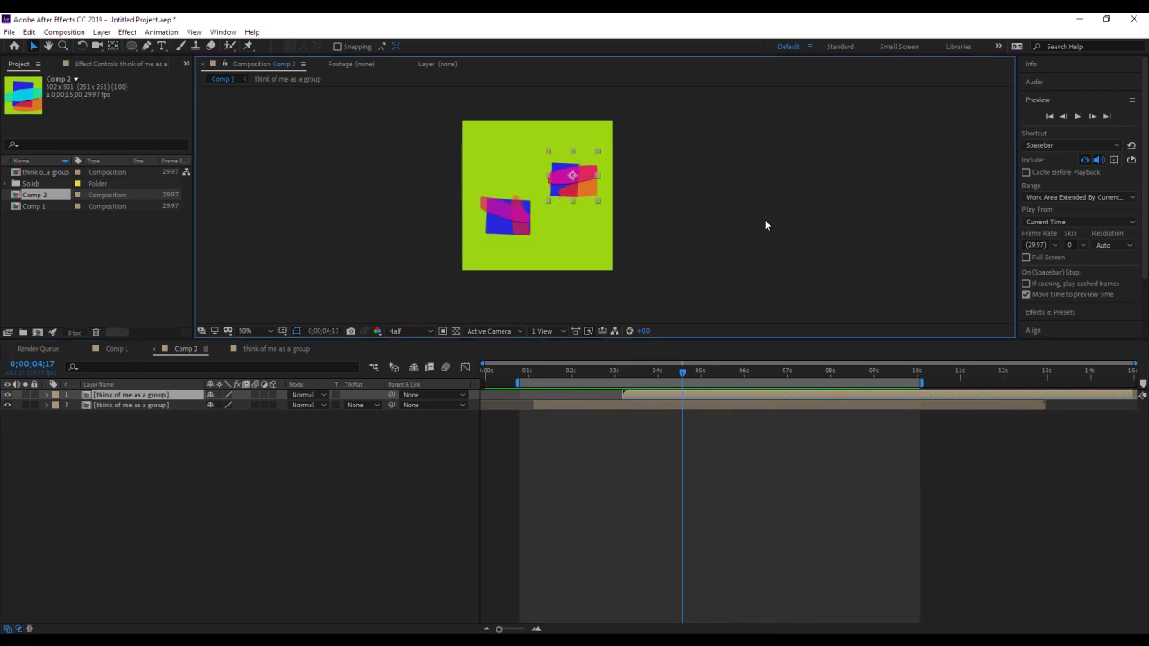
{"action": "left_click_drag", "start_coordinate": [786, 395], "coordinate": [699, 400]}
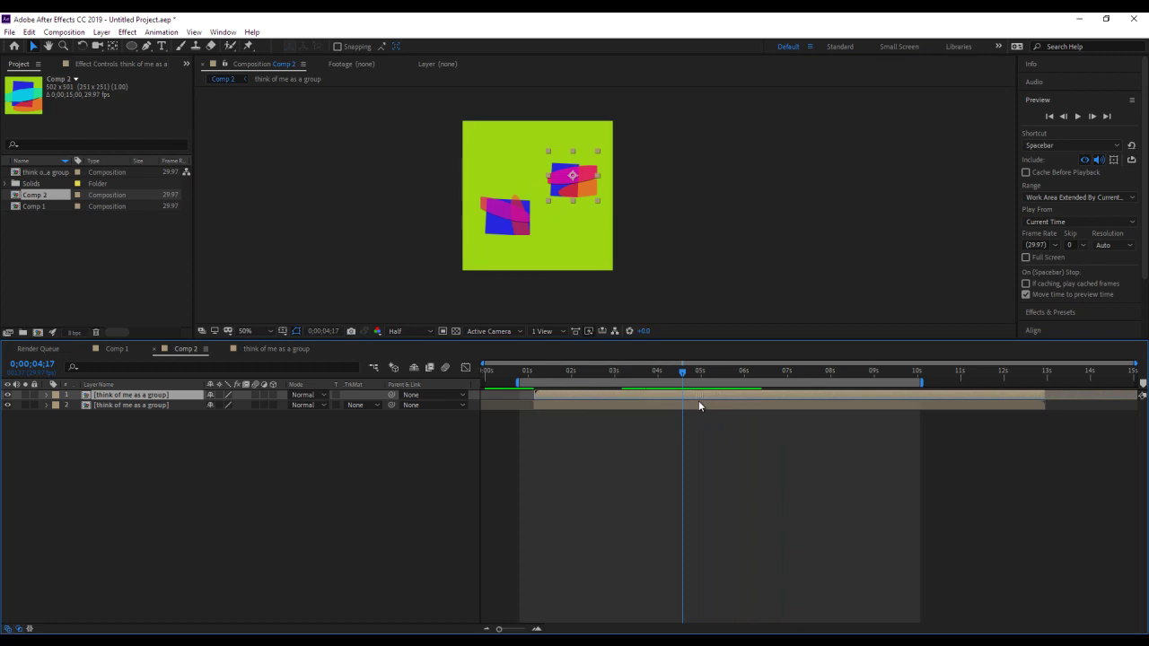
{"action": "left_click", "coordinate": [46, 396]}
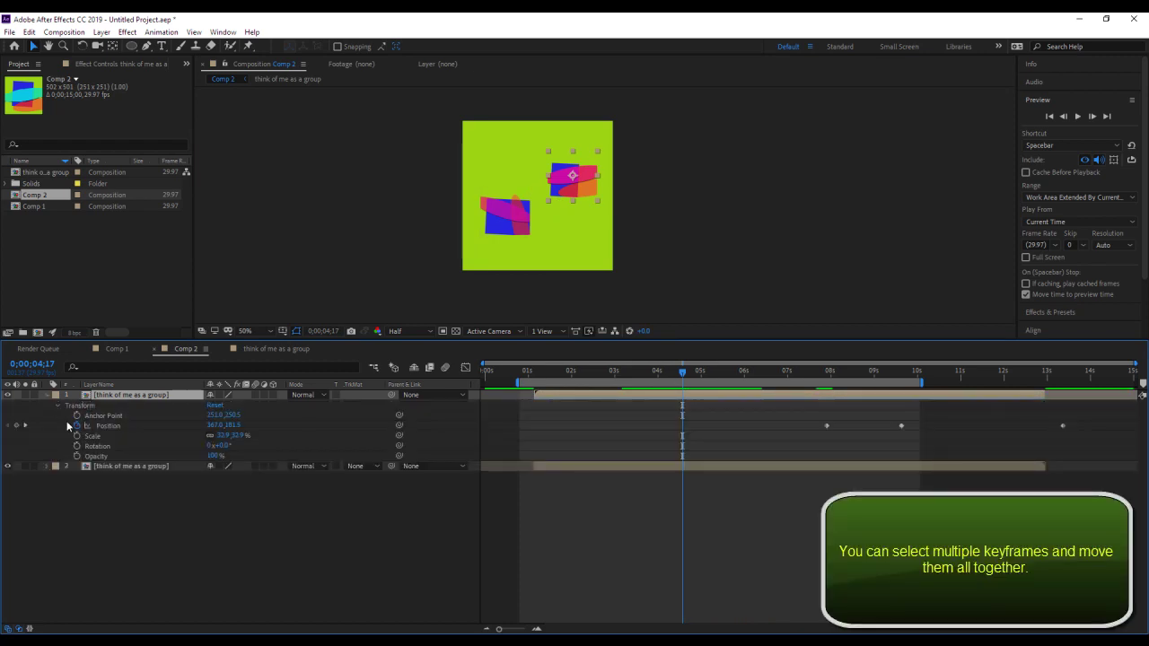
{"action": "mouse_move", "coordinate": [1079, 428]}
{"action": "left_mouse_down"}
{"action": "mouse_move", "coordinate": [806, 442]}
{"action": "mouse_move", "coordinate": [559, 425]}
{"action": "left_mouse_up"}
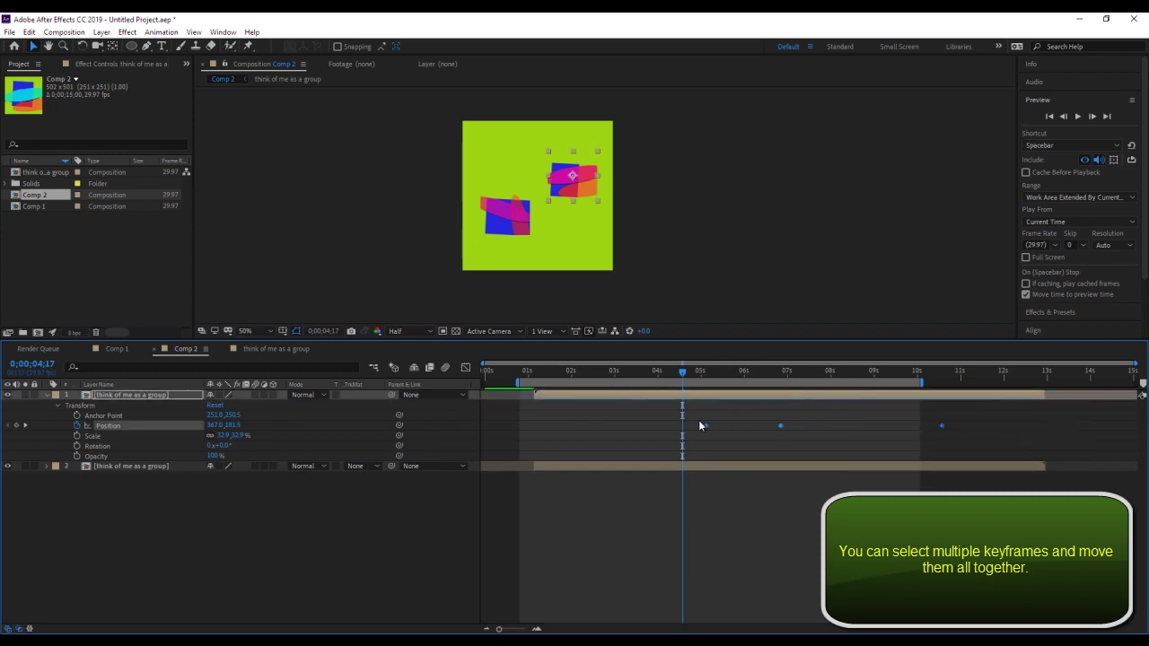
Preview the adjusted animation and collapse the top layer's properties
{"action": "left_click", "coordinate": [693, 257]}
{"action": "key", "text": "space"}
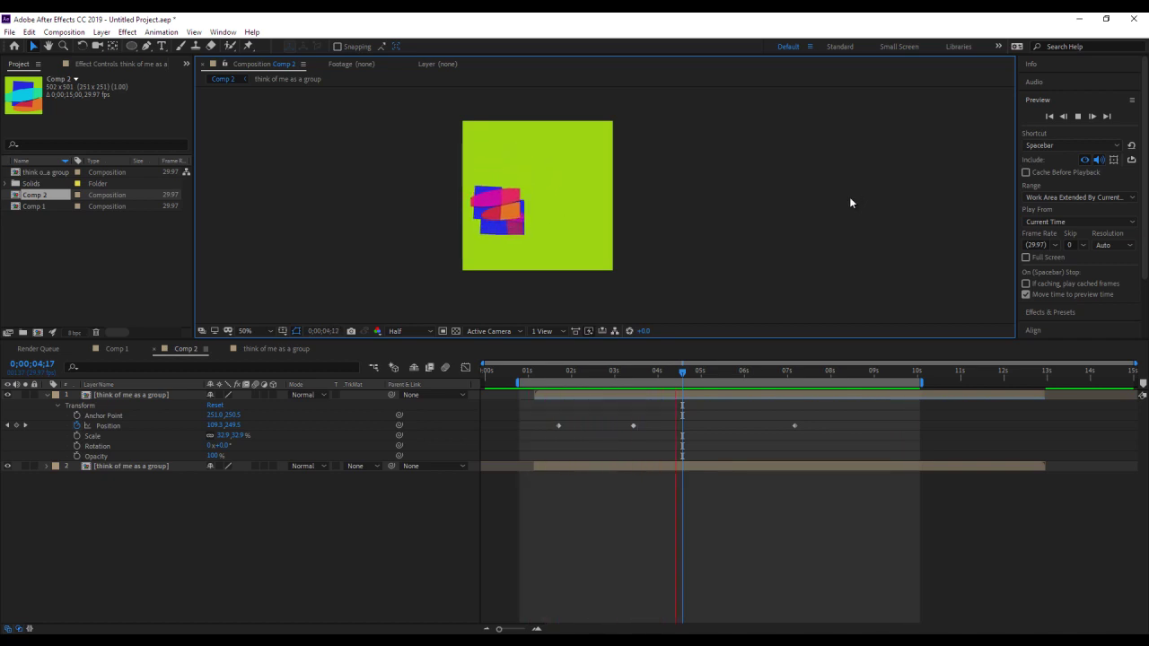
{"action": "key", "text": "space"}
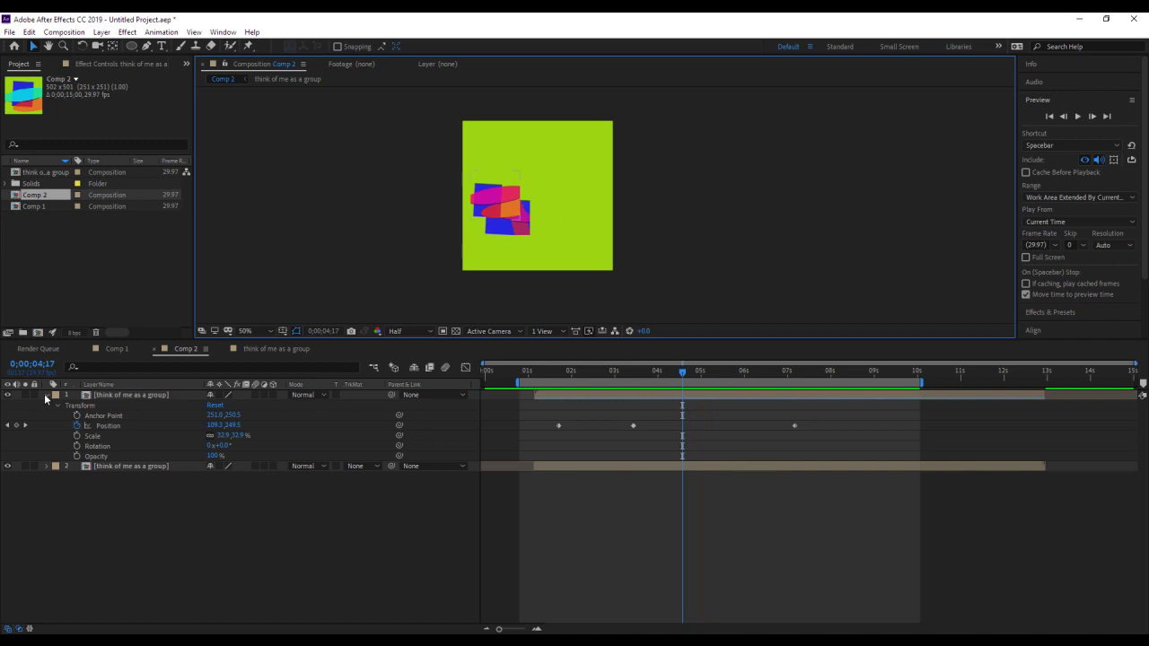
{"action": "left_click", "coordinate": [45, 395]}
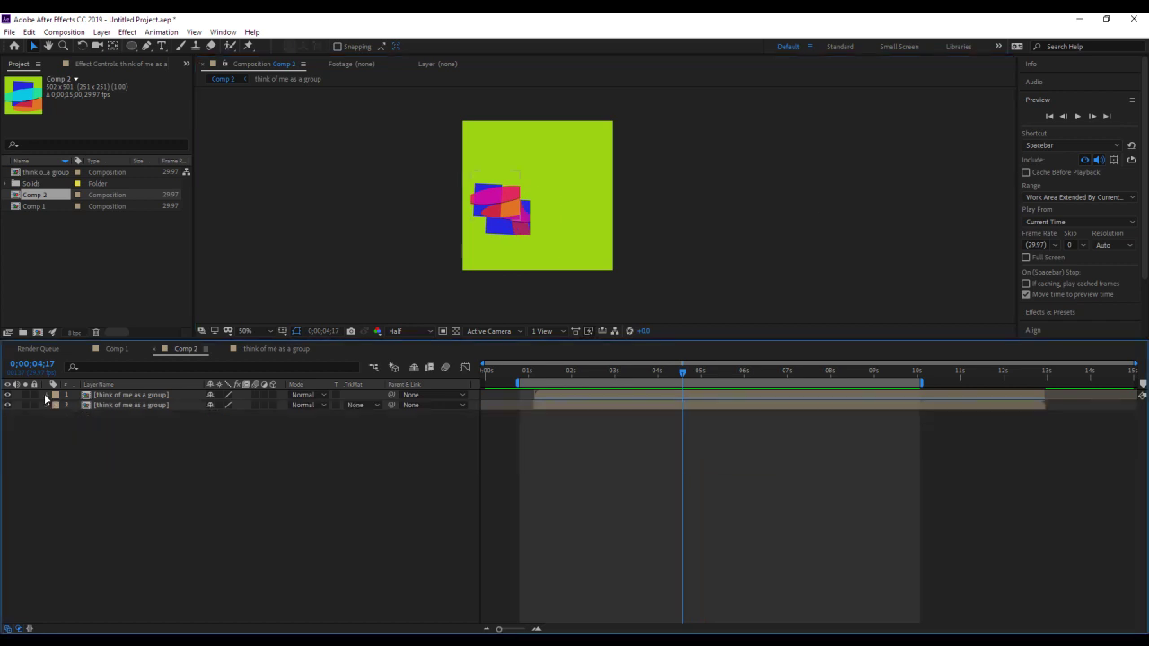
Add Comp 2 to the Adobe Media Encoder queue from the Composition menu
{"action": "left_click", "coordinate": [69, 35]}
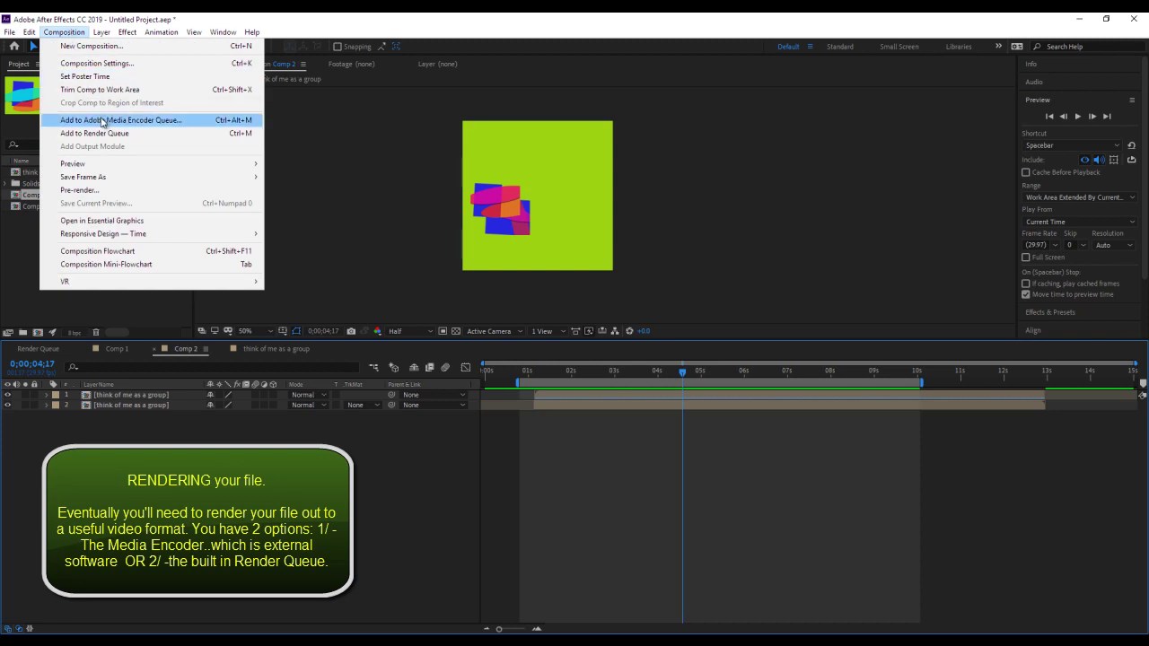
{"action": "left_click", "coordinate": [102, 122]}
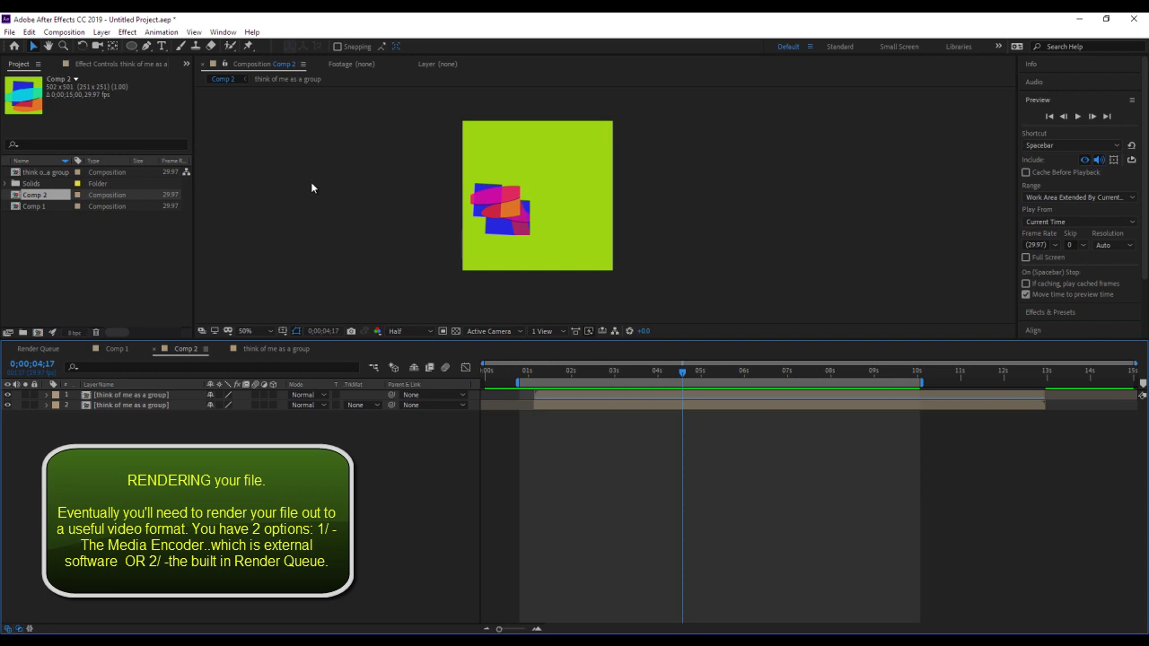
Encode Comp 2 as H.264 Comp 2tester.mp4 on the Desktop, then minimise Media Encoder
{"action": "mouse_move", "coordinate": [746, 639]}
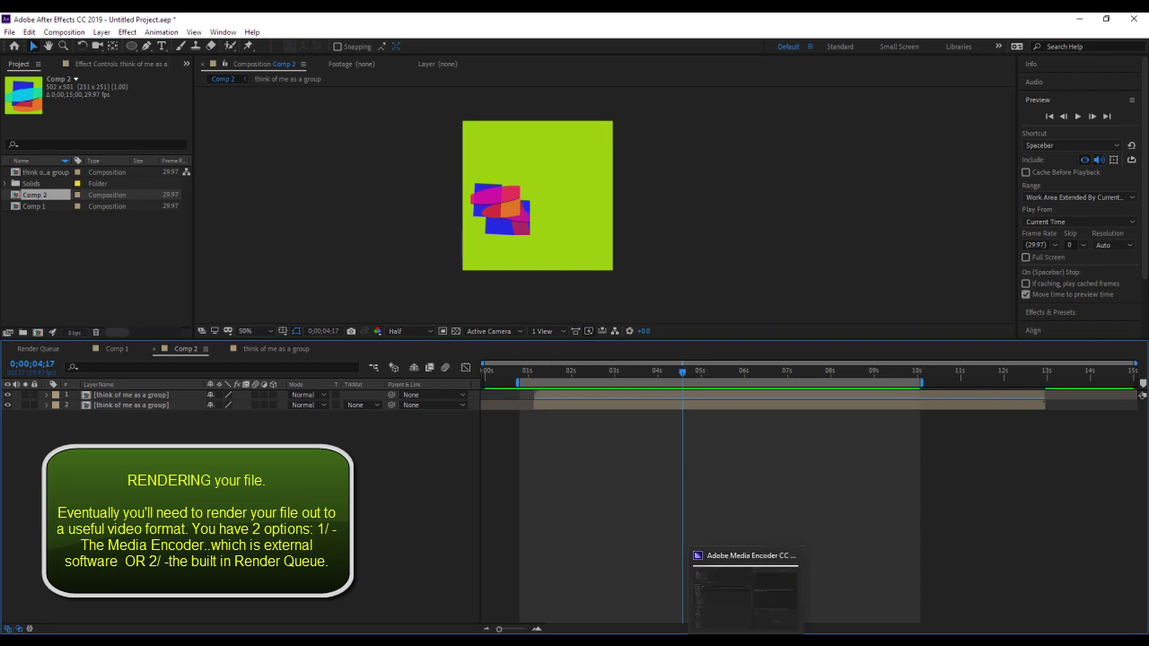
{"action": "left_click", "coordinate": [745, 584]}
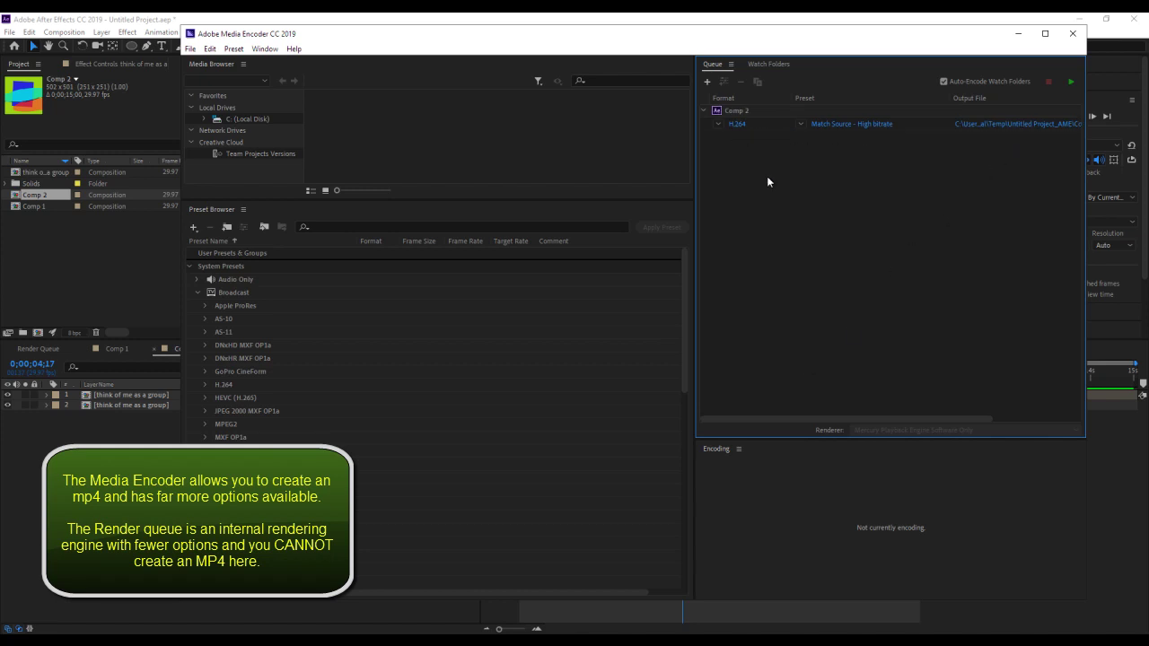
{"action": "left_click", "coordinate": [1023, 125]}
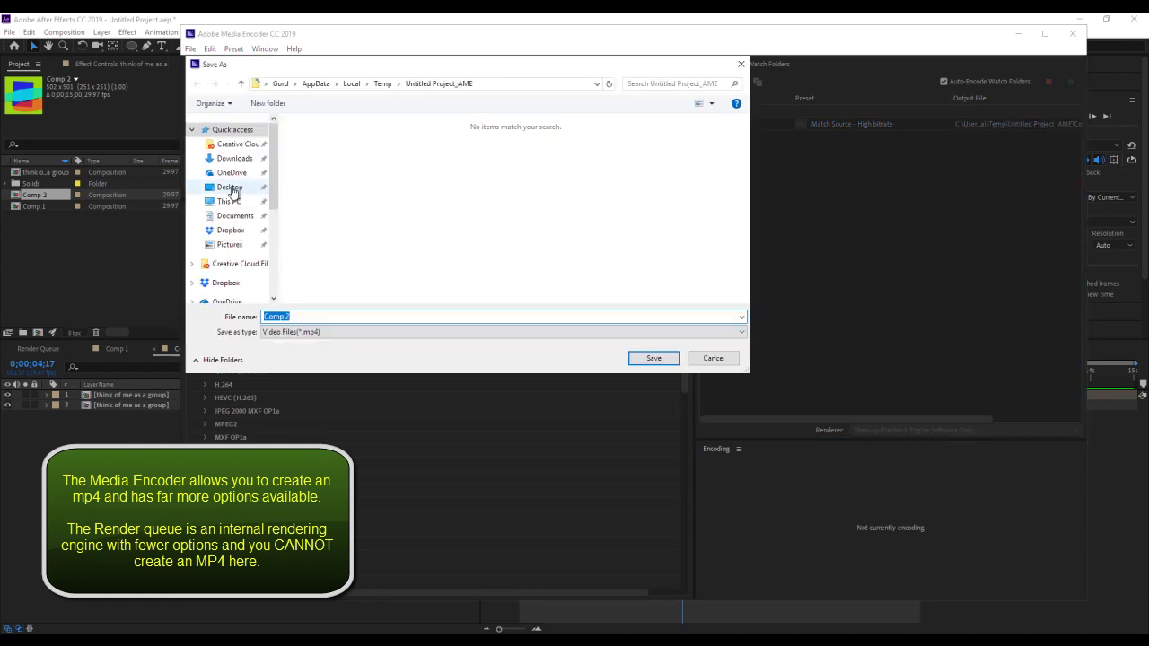
{"action": "left_click", "coordinate": [229, 187]}
{"action": "left_click", "coordinate": [321, 316]}
{"action": "type", "text": "tester"}
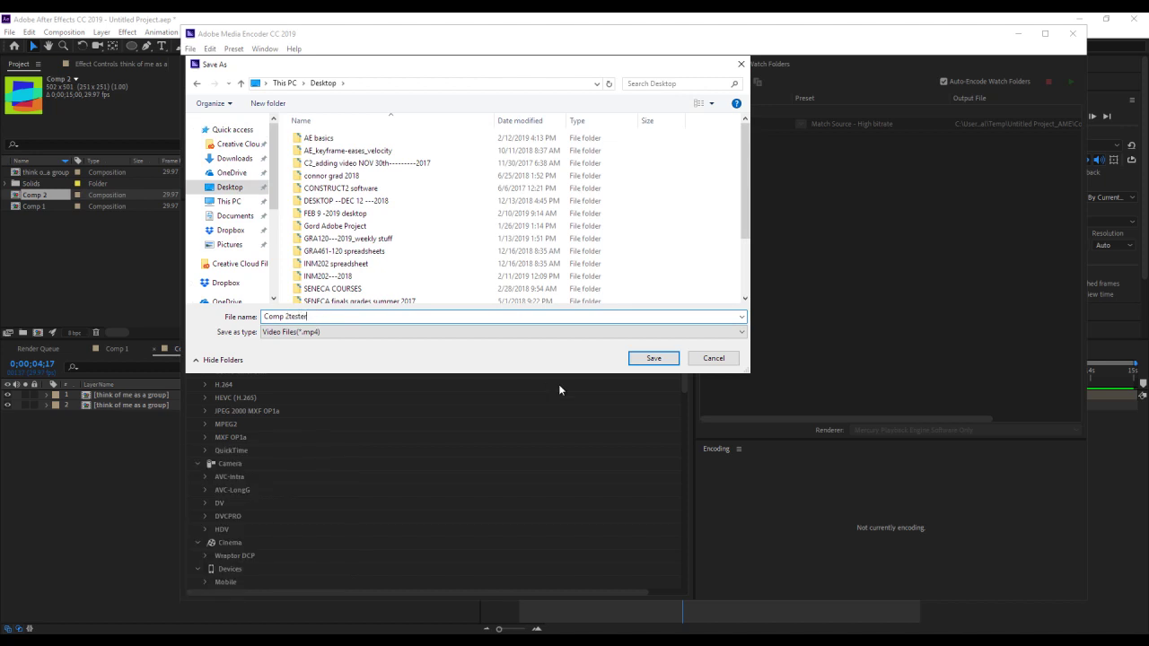
{"action": "left_click", "coordinate": [653, 358]}
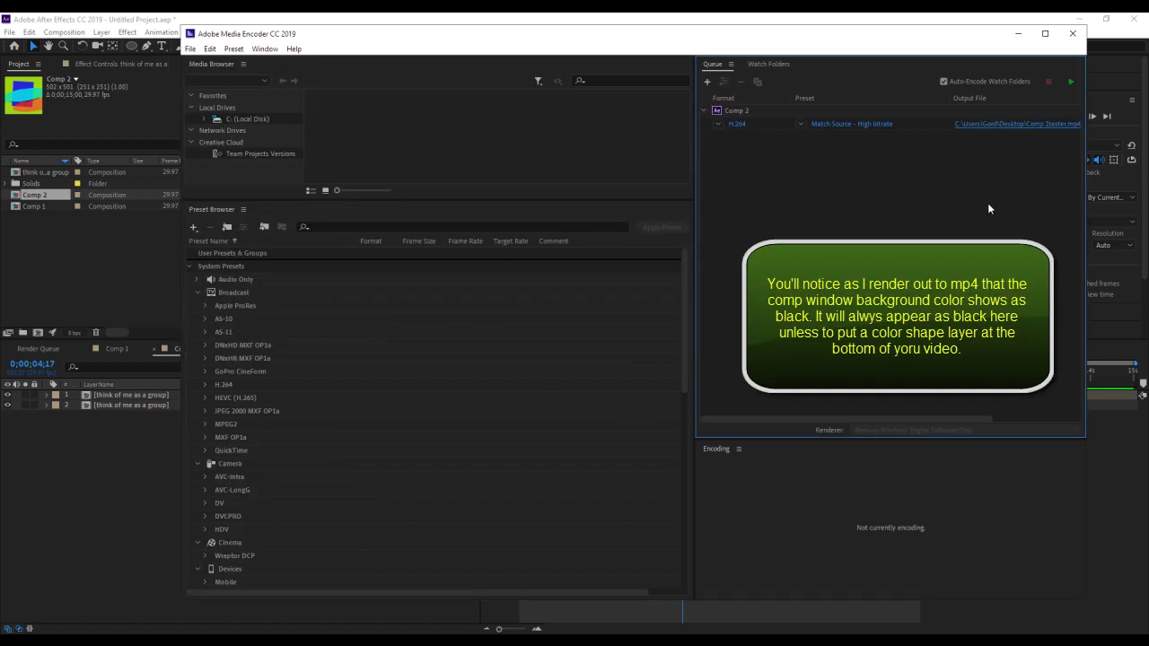
{"action": "left_click", "coordinate": [1073, 82]}
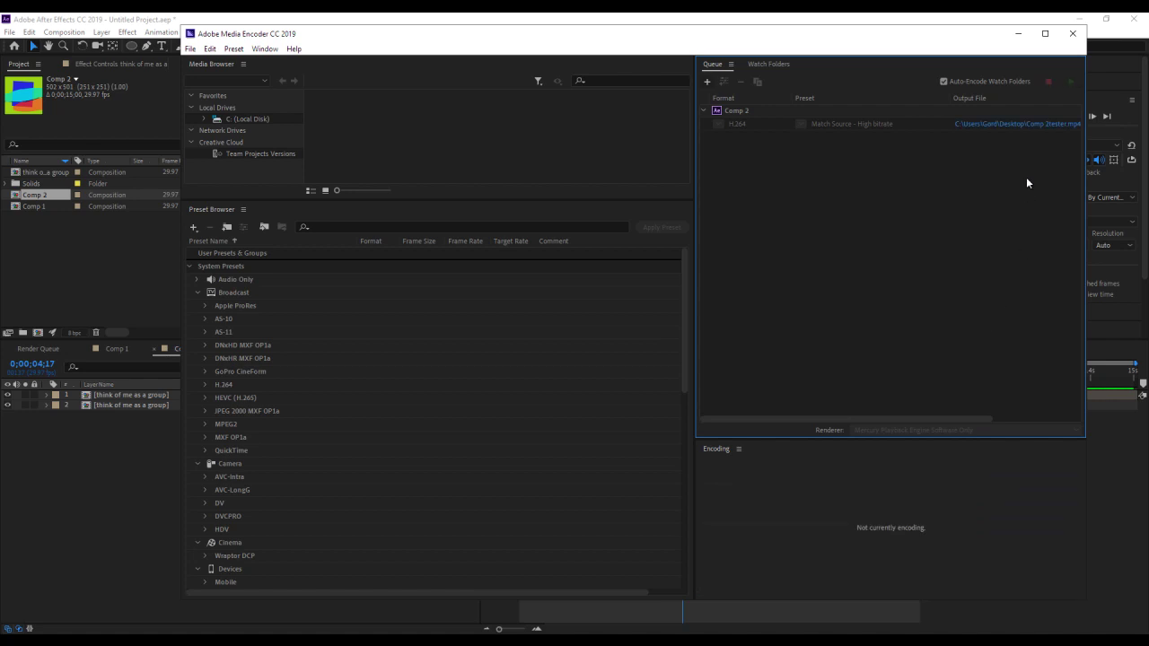
{"action": "left_click", "coordinate": [1020, 38]}
Play Comp 2tester.mp4 from the desktop in VLC media player
{"action": "left_click", "coordinate": [1080, 20]}
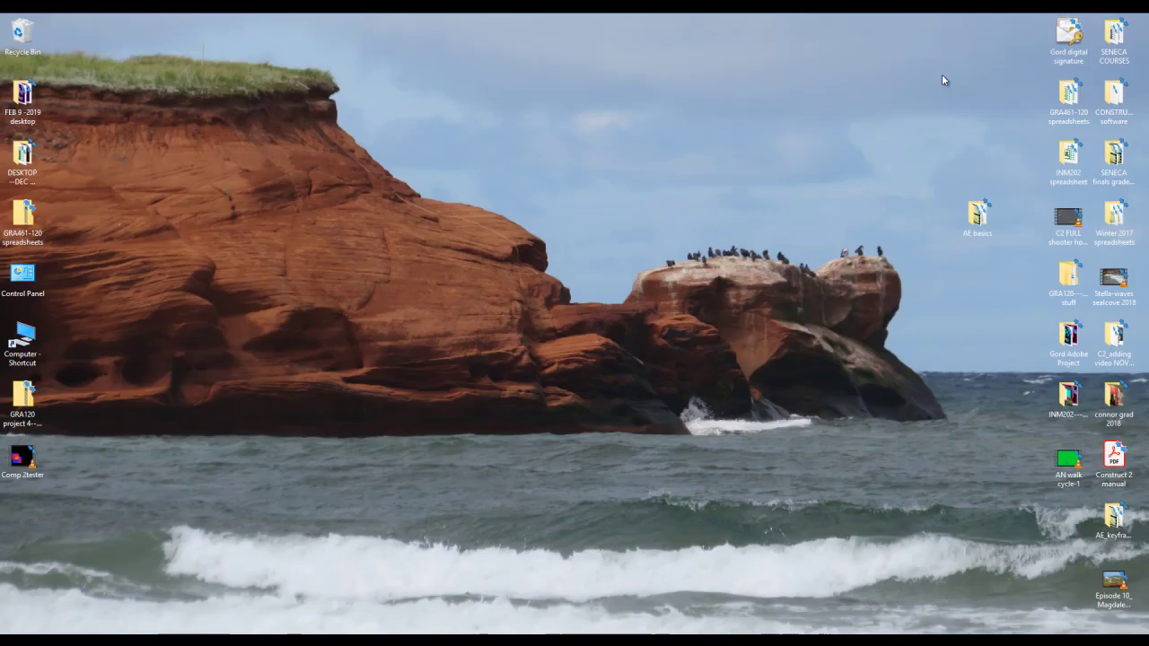
{"action": "right_click", "coordinate": [22, 460]}
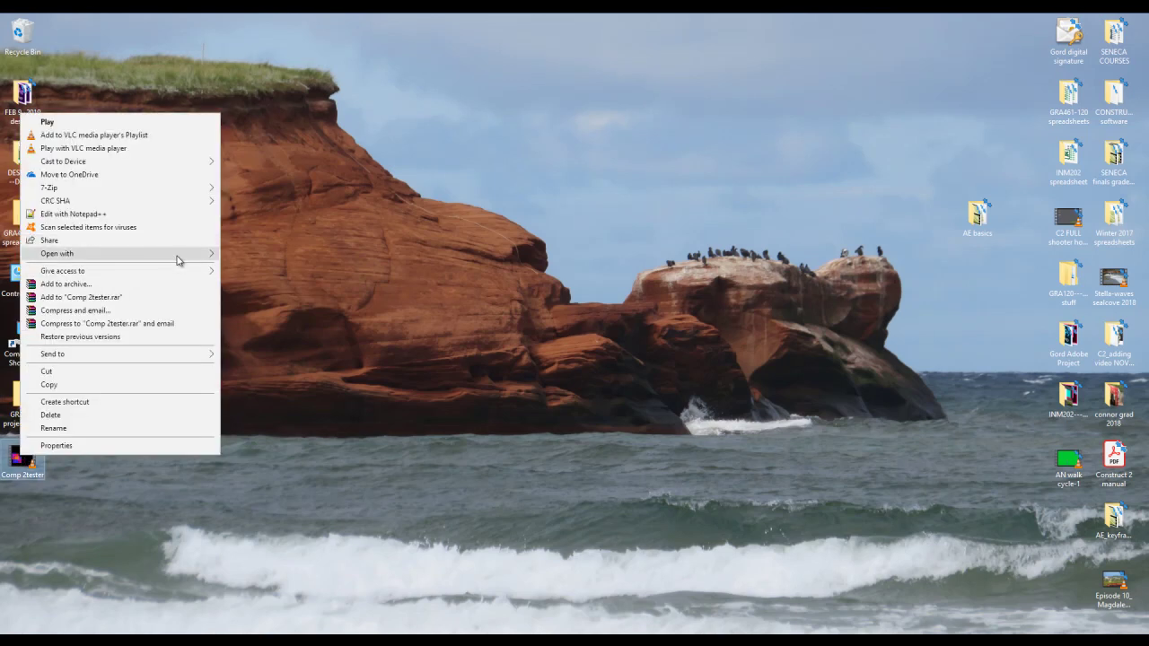
{"action": "mouse_move", "coordinate": [176, 259]}
{"action": "left_click", "coordinate": [267, 280]}
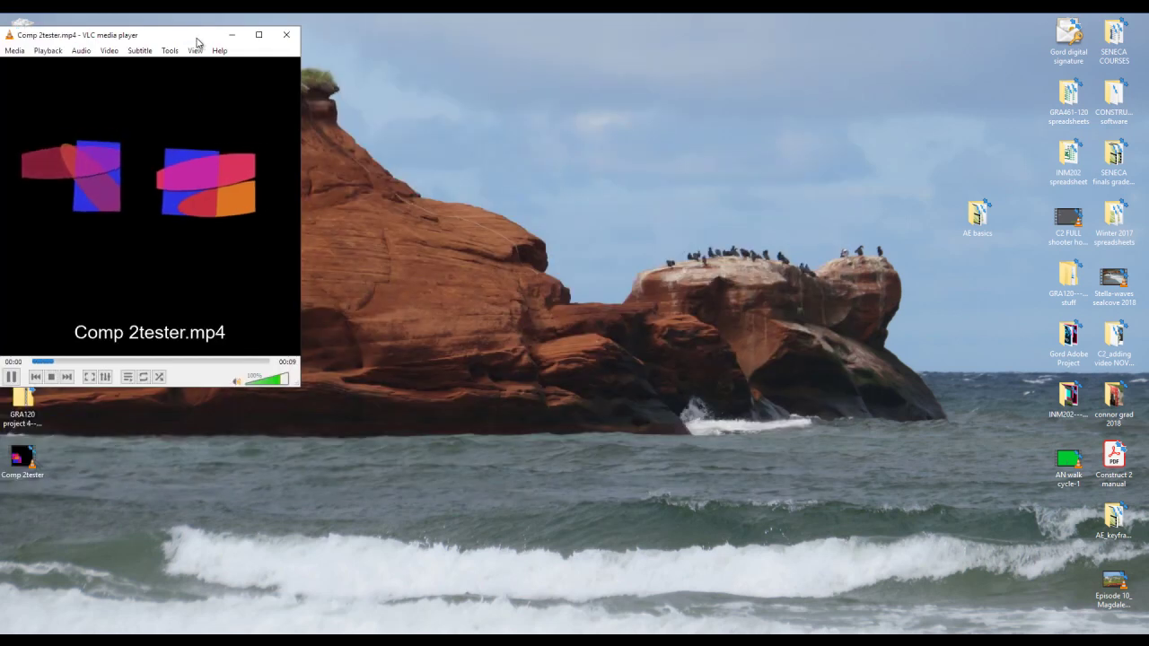
{"action": "left_click_drag", "start_coordinate": [195, 43], "coordinate": [512, 71]}
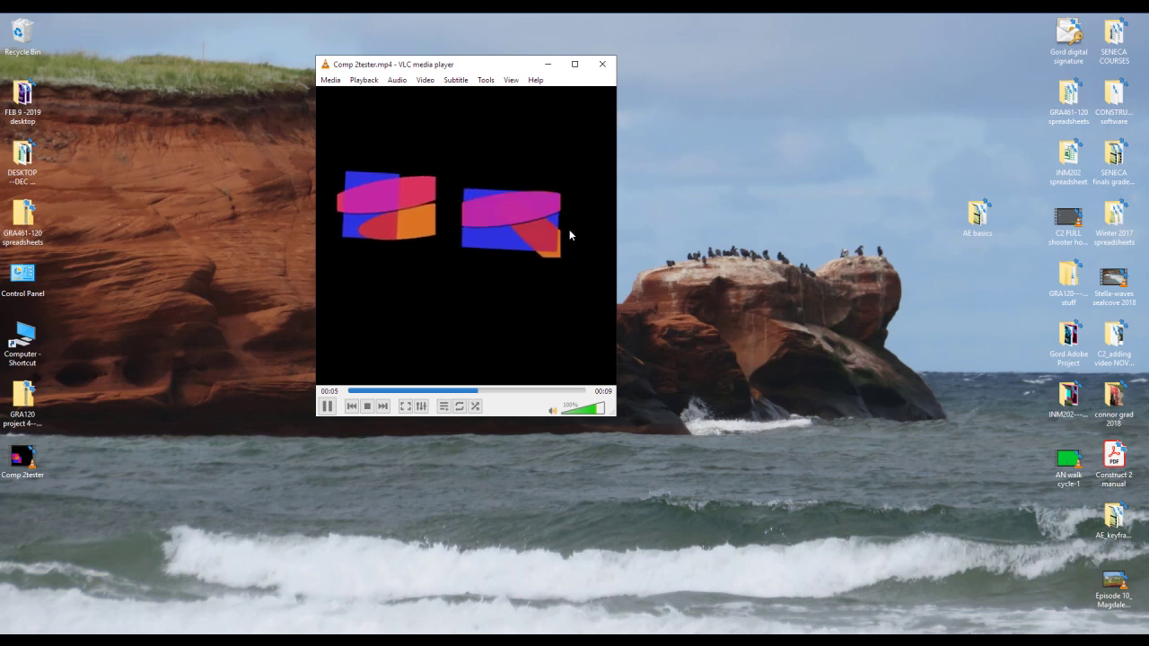
{"action": "left_click", "coordinate": [602, 65]}
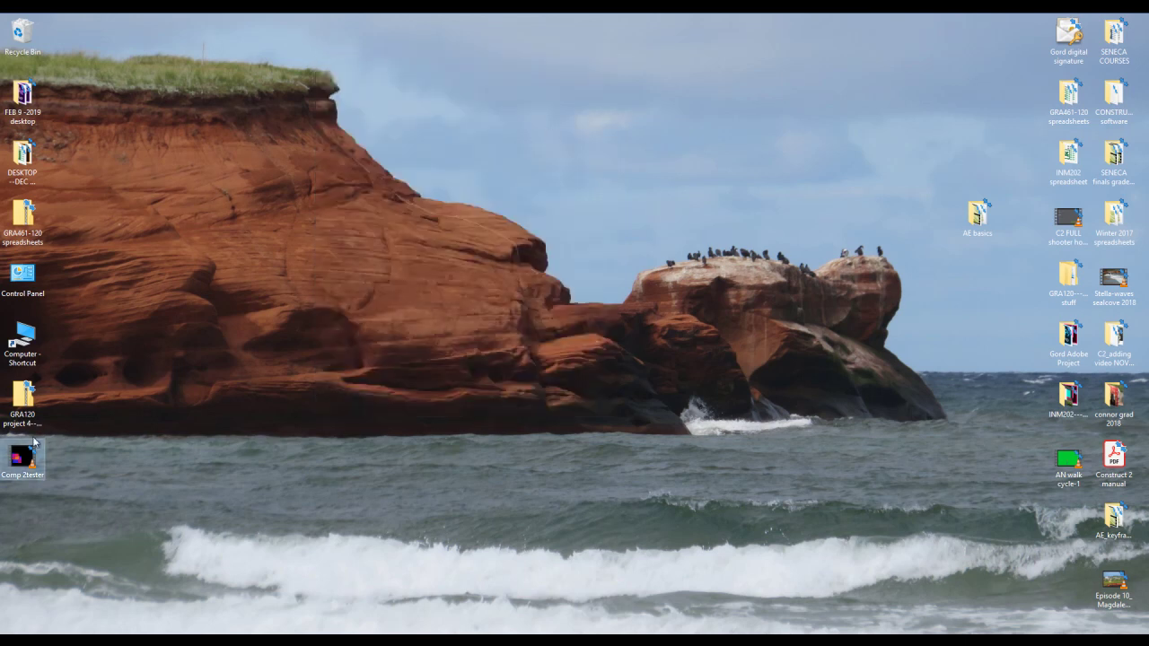
Check the small file size of Comp 2tester.mp4 in its Properties
{"action": "right_click", "coordinate": [24, 456]}
{"action": "left_click", "coordinate": [73, 440]}
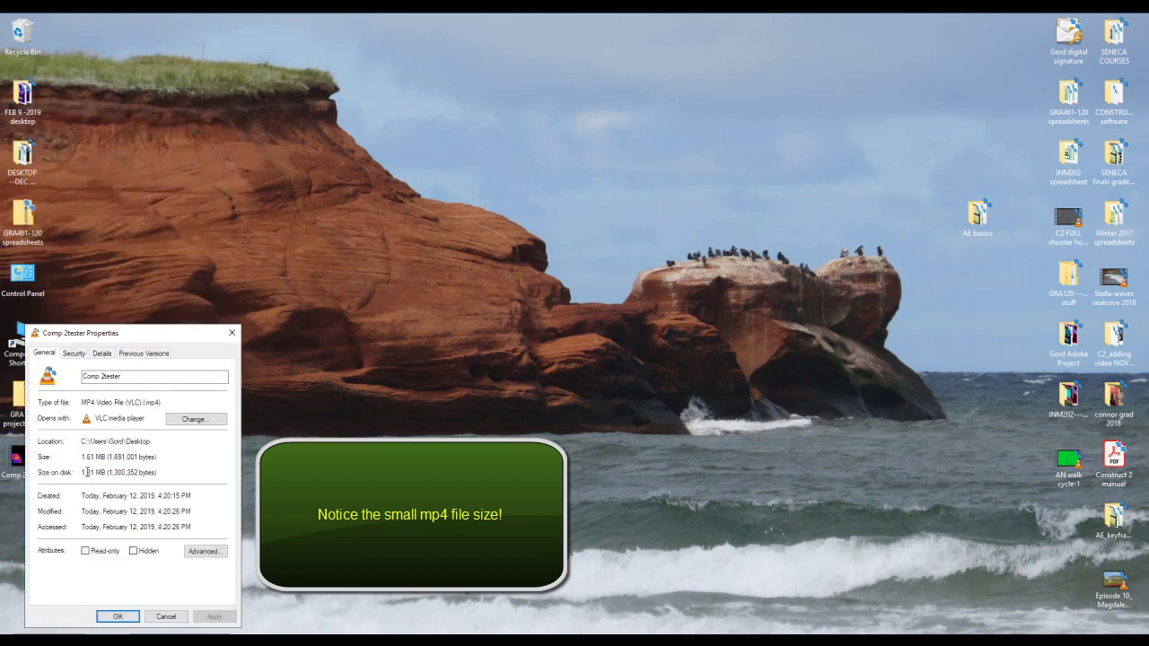
{"action": "left_click", "coordinate": [161, 617]}
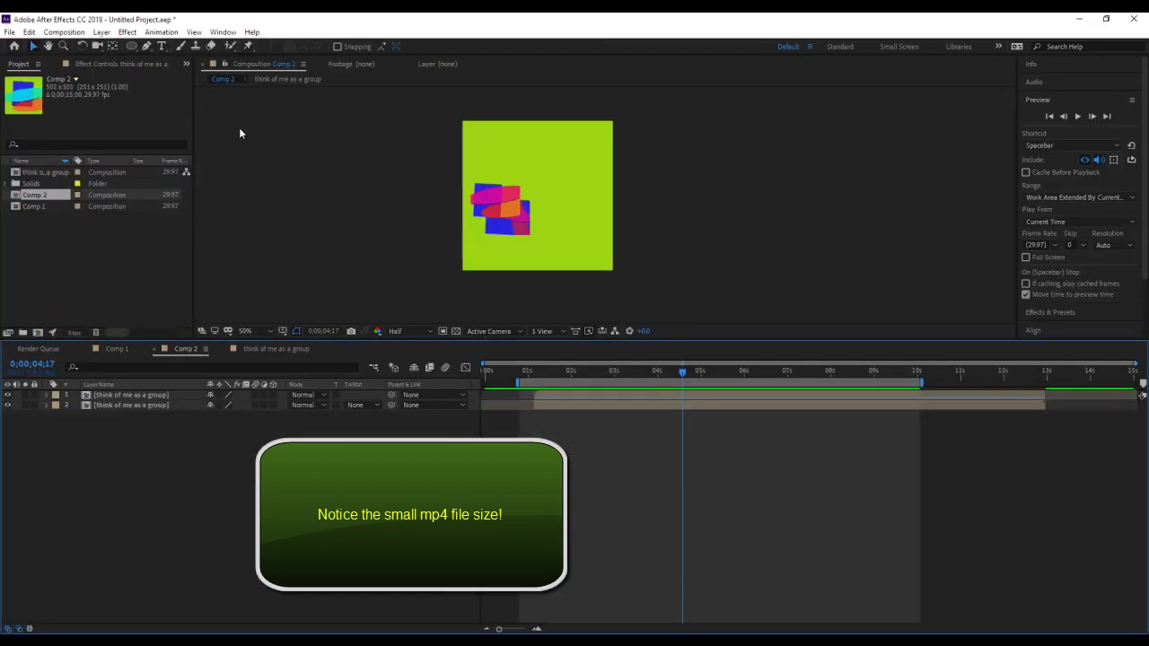
Add Comp 2 to After Effects' Render Queue from the Composition menu
{"action": "left_click", "coordinate": [64, 32]}
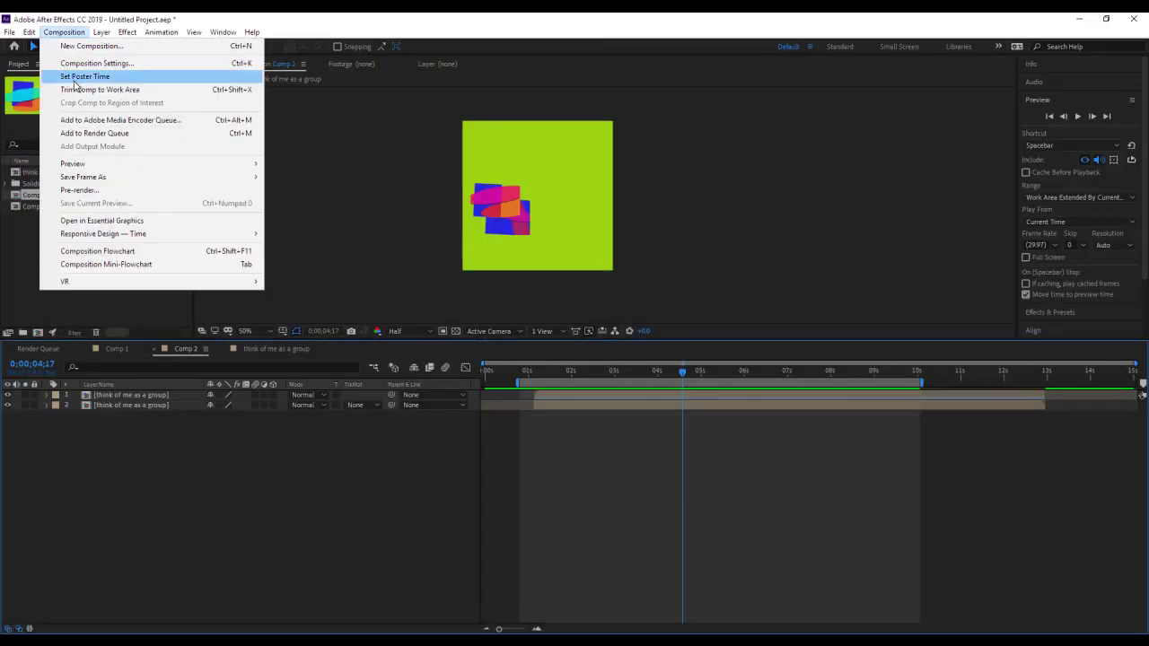
{"action": "left_click", "coordinate": [107, 135]}
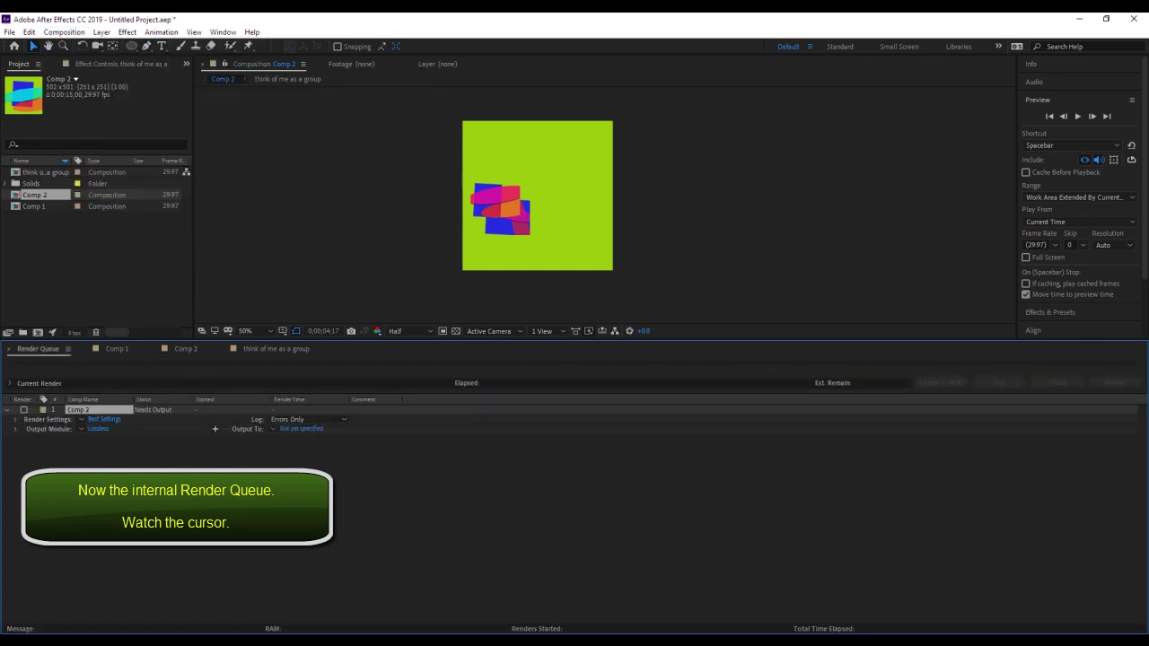
Set the render output to Comp 2.avi on the Desktop as AVI and render it
{"action": "left_click", "coordinate": [299, 429]}
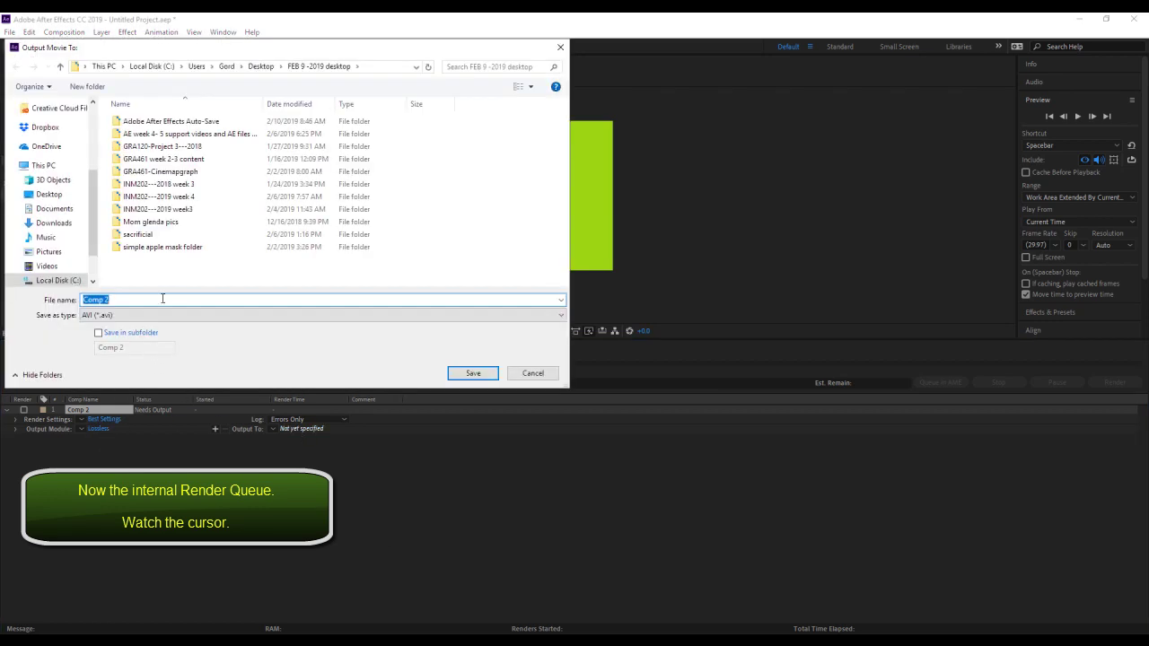
{"action": "left_click", "coordinate": [163, 299]}
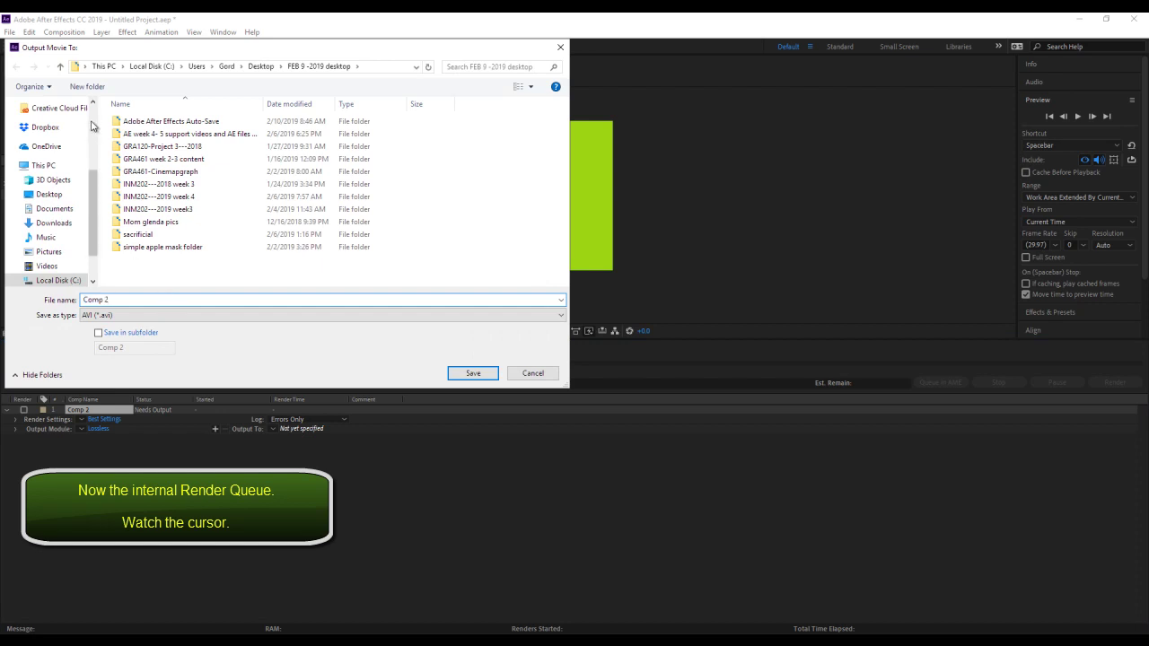
{"action": "scroll", "coordinate": [54, 180], "scroll_direction": "up", "scroll_amount": 3}
{"action": "left_click", "coordinate": [51, 172]}
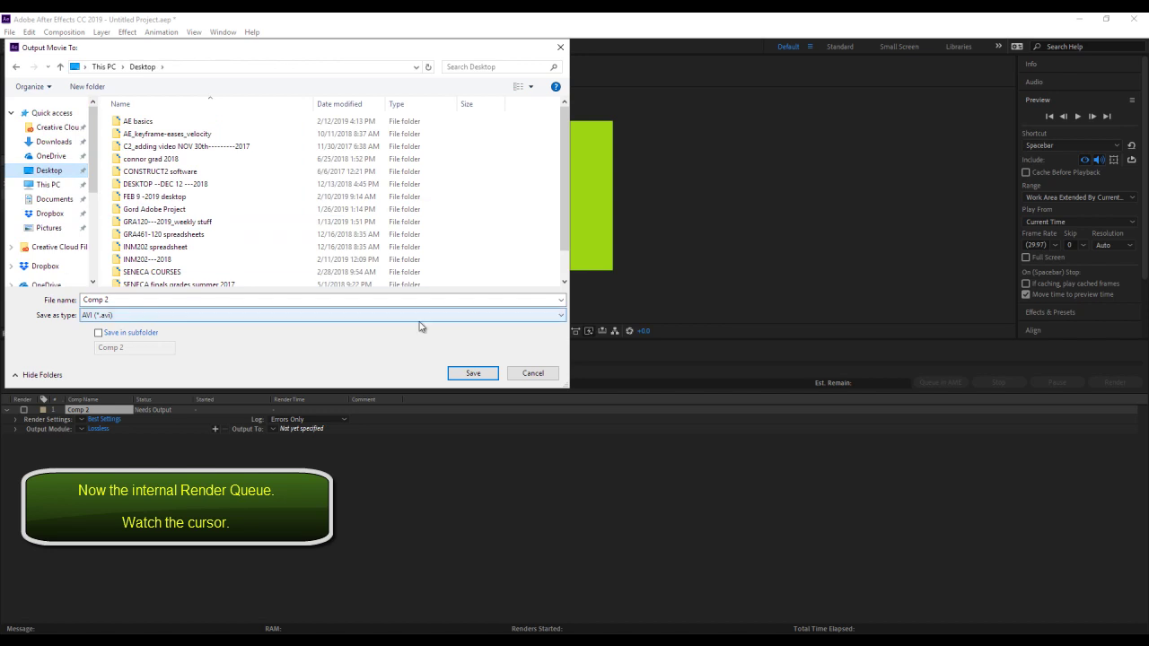
{"action": "left_click", "coordinate": [137, 314]}
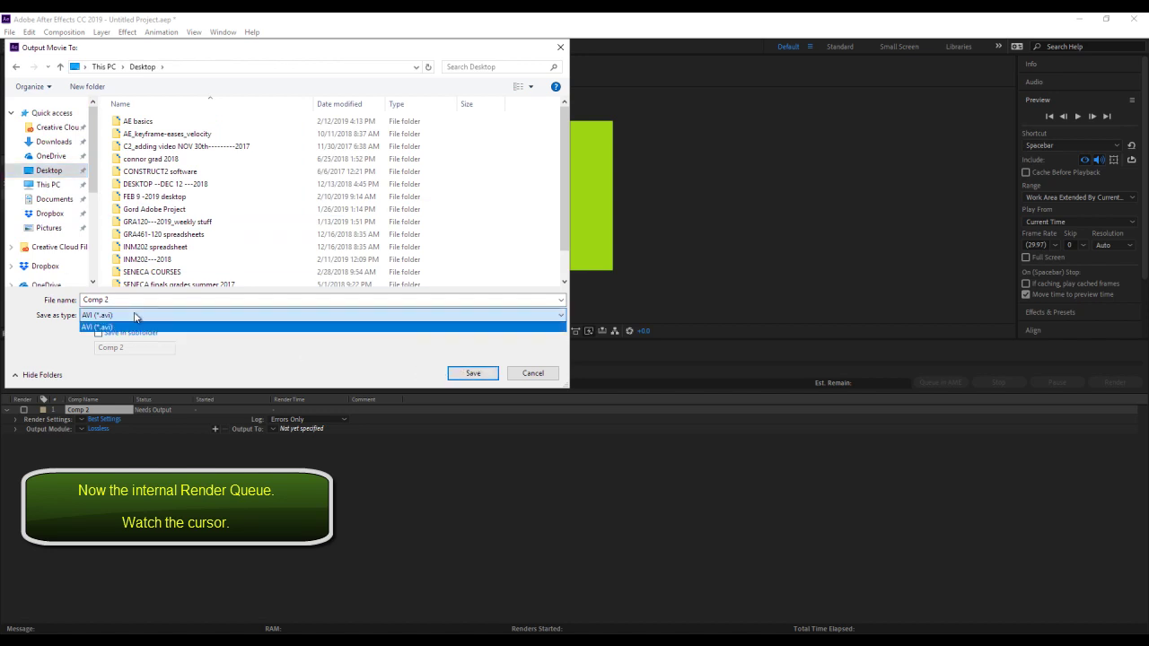
{"action": "left_click", "coordinate": [151, 329]}
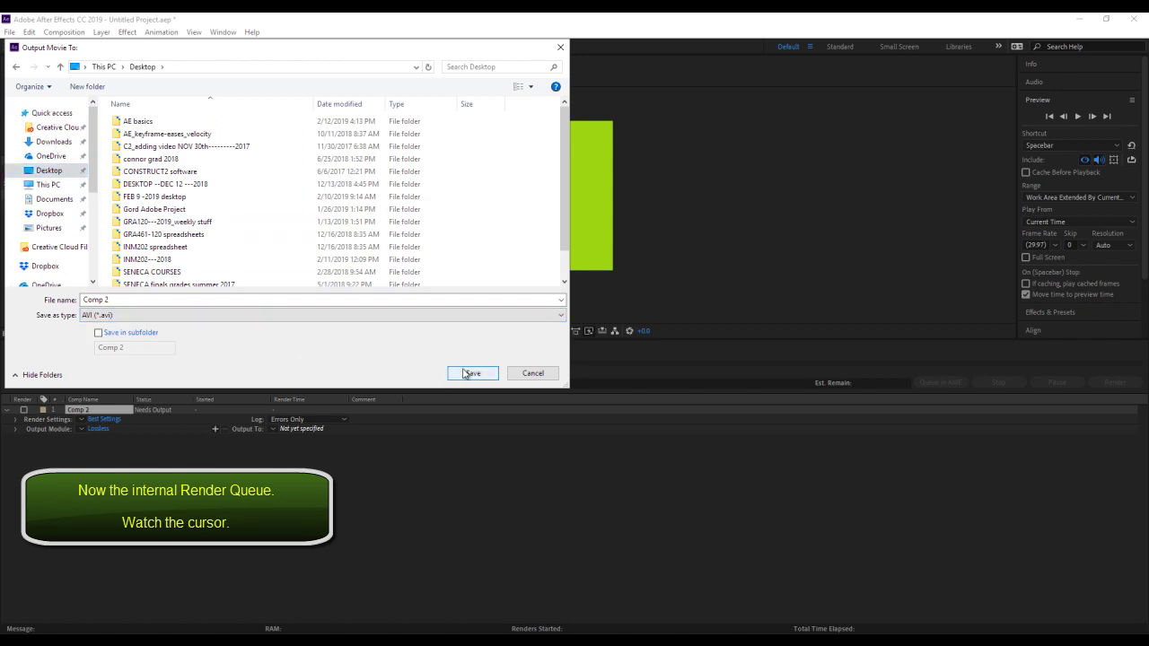
{"action": "left_click", "coordinate": [466, 376]}
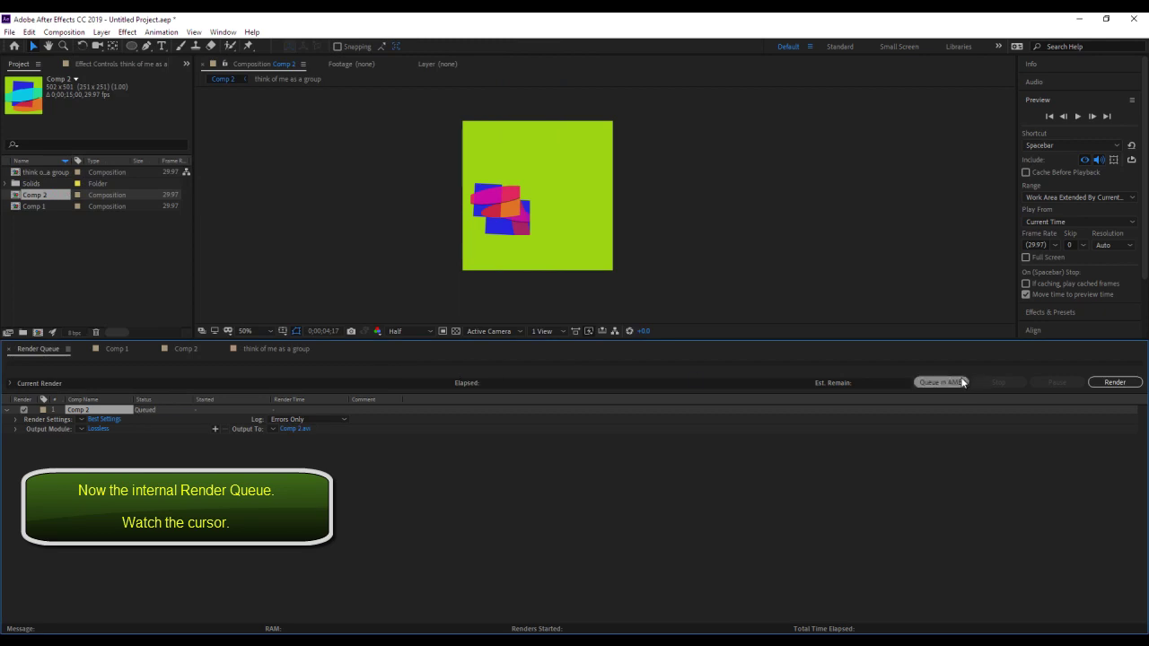
{"action": "left_click", "coordinate": [1112, 383]}
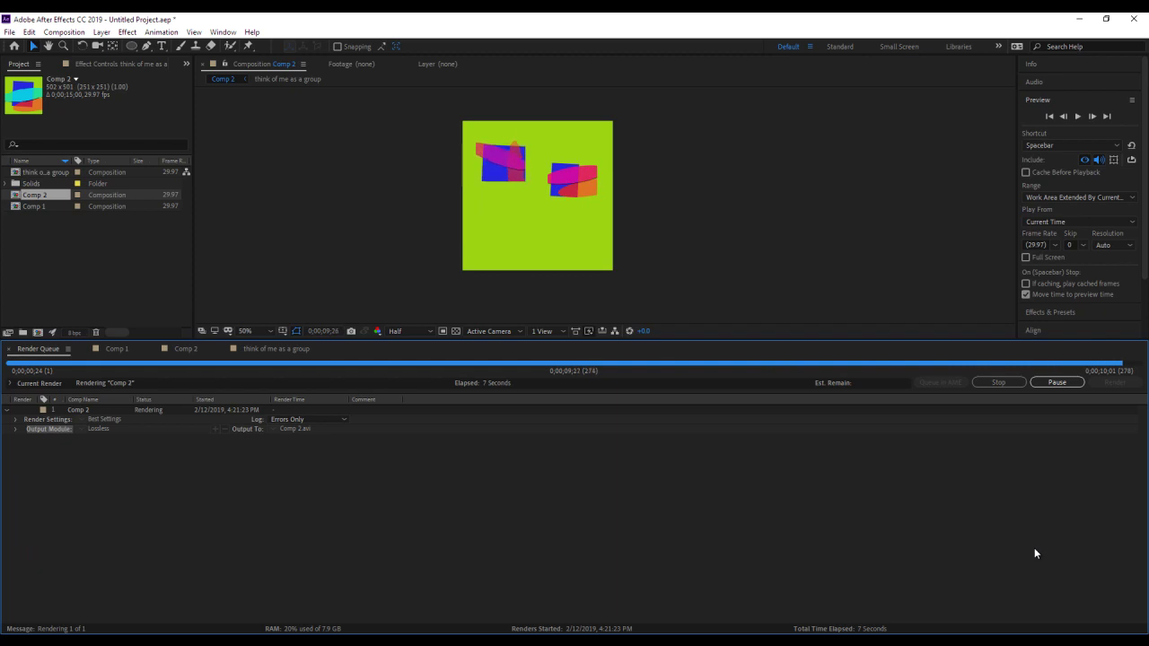
Play Comp 2.avi from the desktop in VLC media player
{"action": "left_click", "coordinate": [1081, 21]}
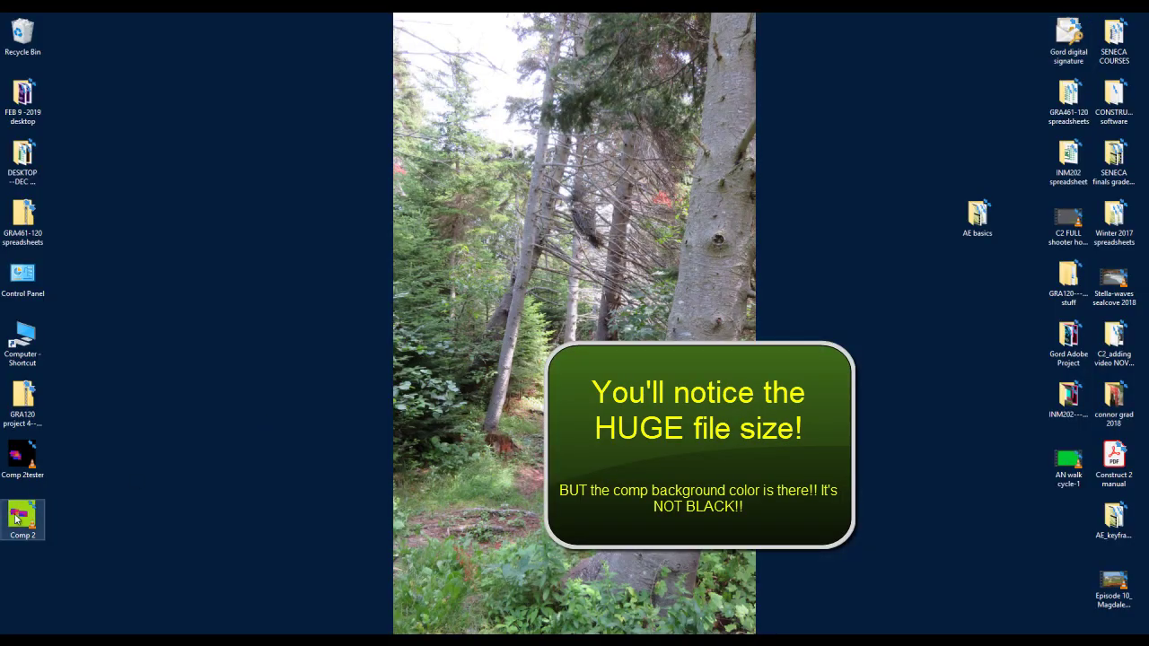
{"action": "left_click_drag", "start_coordinate": [23, 513], "coordinate": [285, 265]}
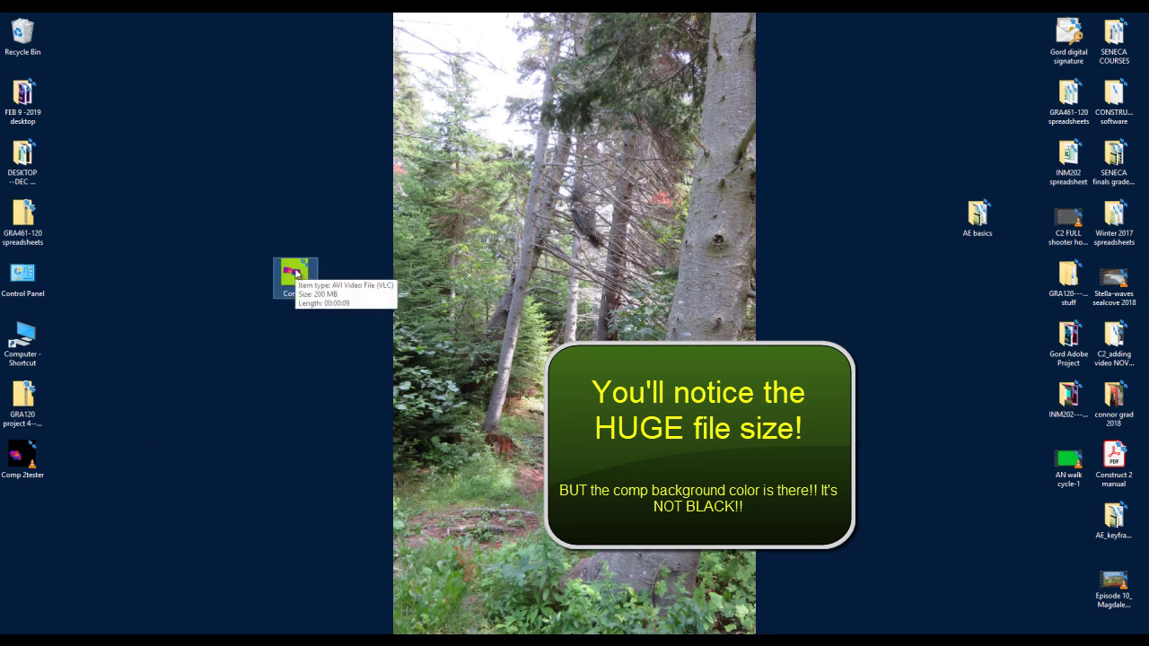
{"action": "right_click", "coordinate": [296, 273]}
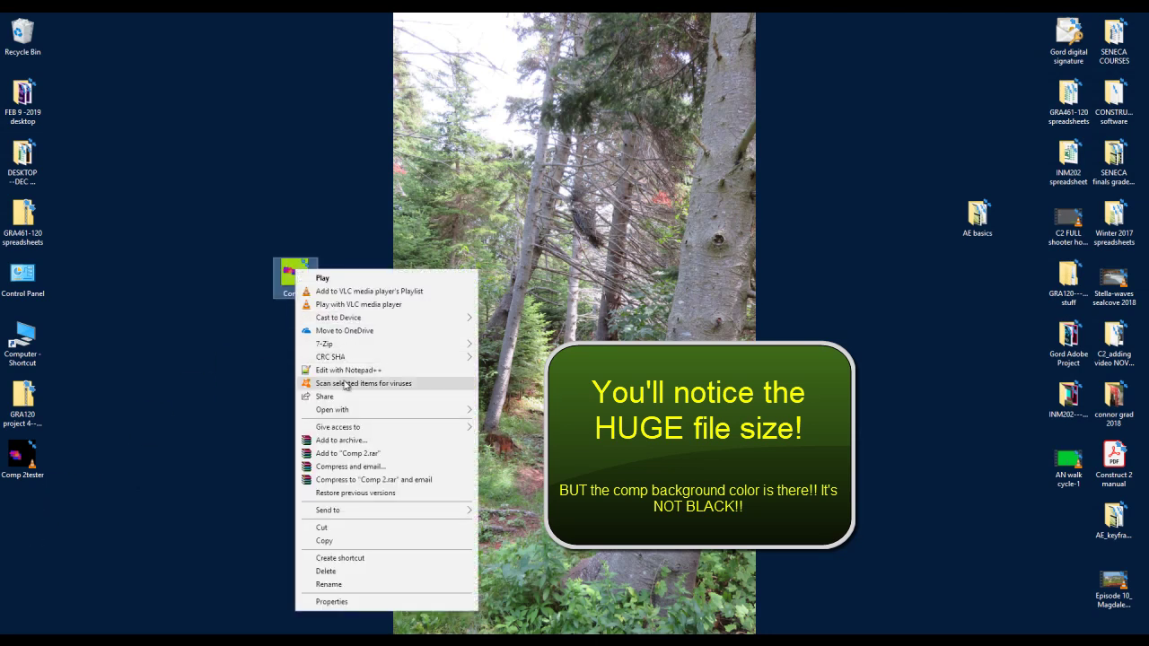
{"action": "left_click", "coordinate": [345, 304]}
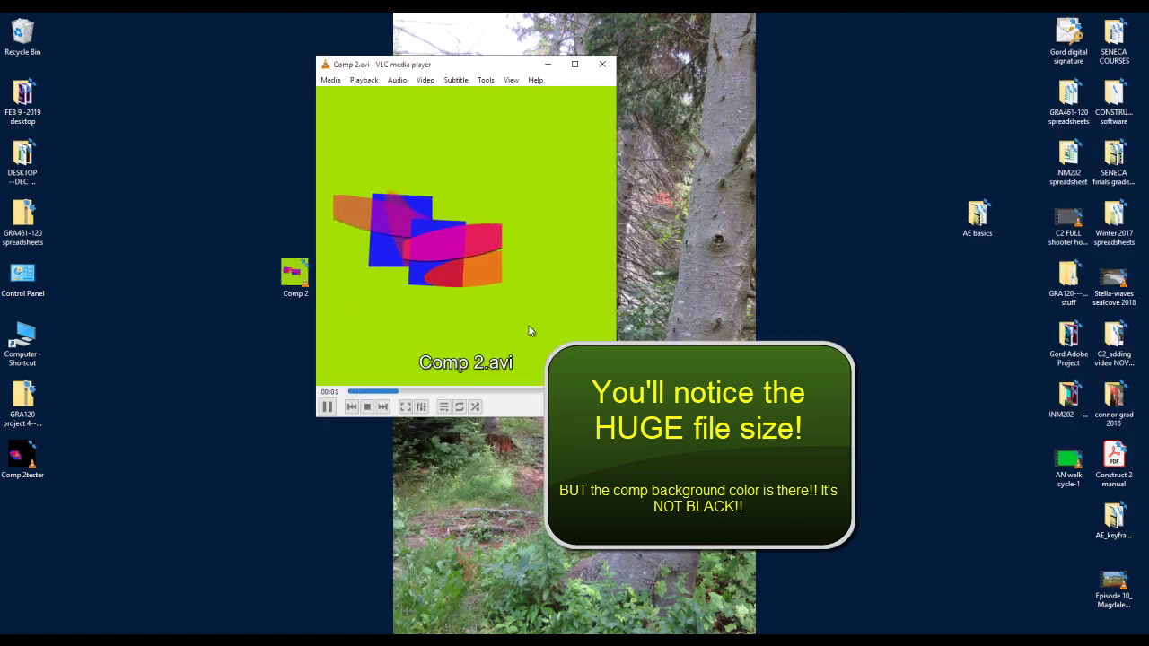
Check Comp 2.avi's file properties, showing about 200 MB
{"action": "left_click", "coordinate": [289, 283]}
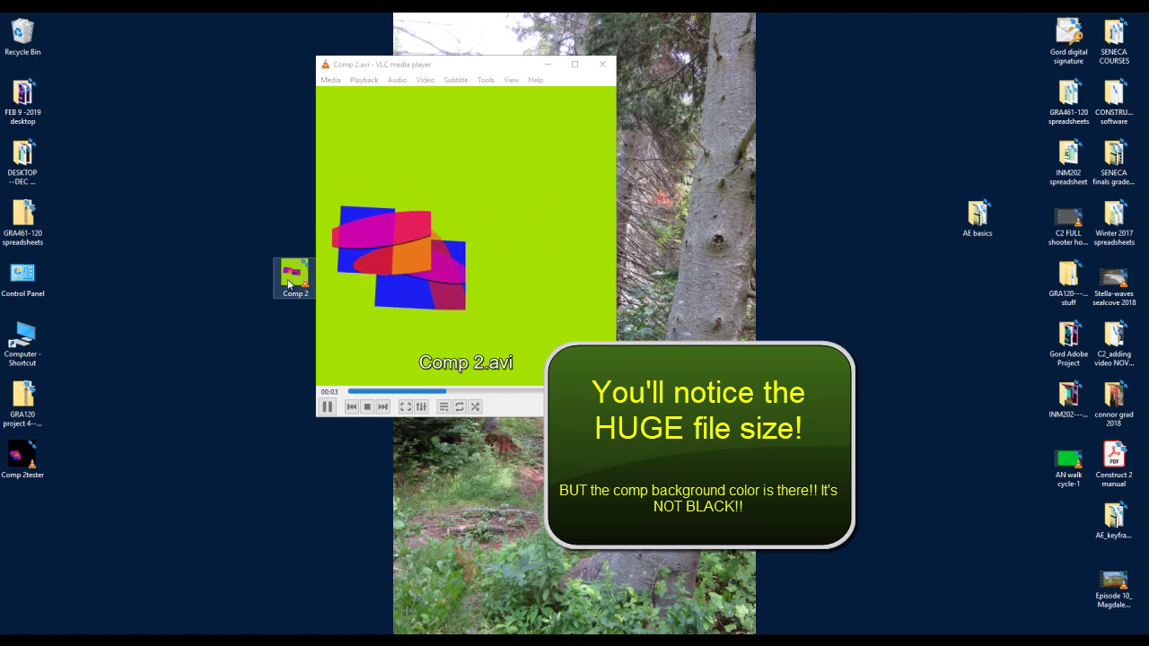
{"action": "right_click", "coordinate": [290, 284]}
{"action": "left_click", "coordinate": [351, 611]}
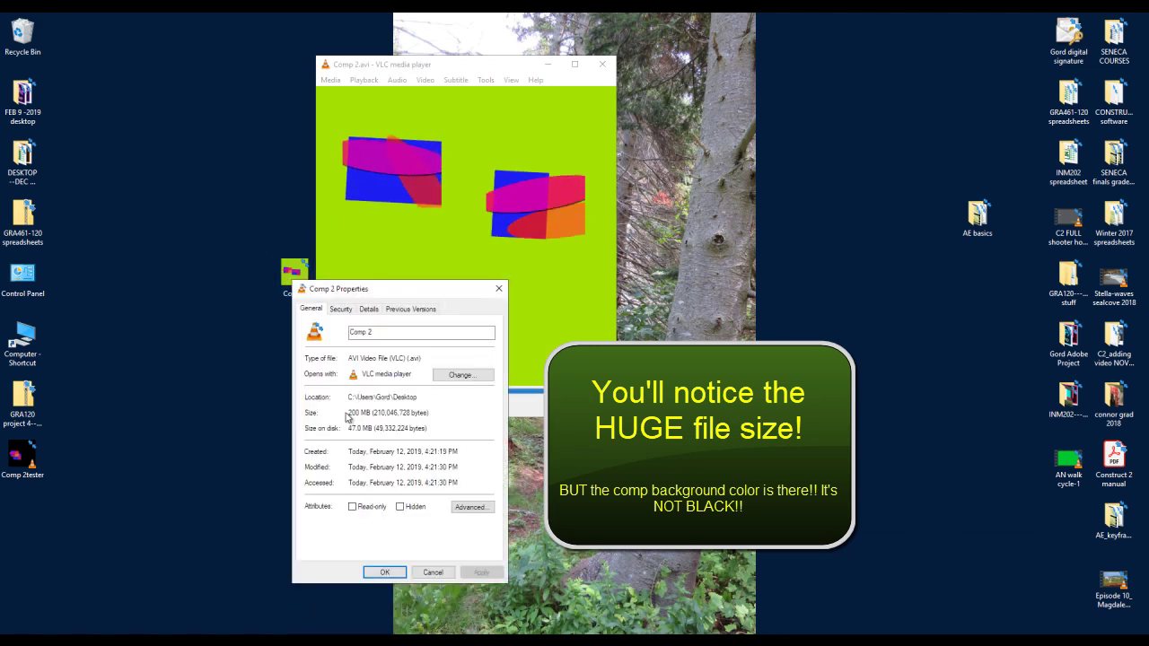
{"action": "left_click", "coordinate": [434, 573]}
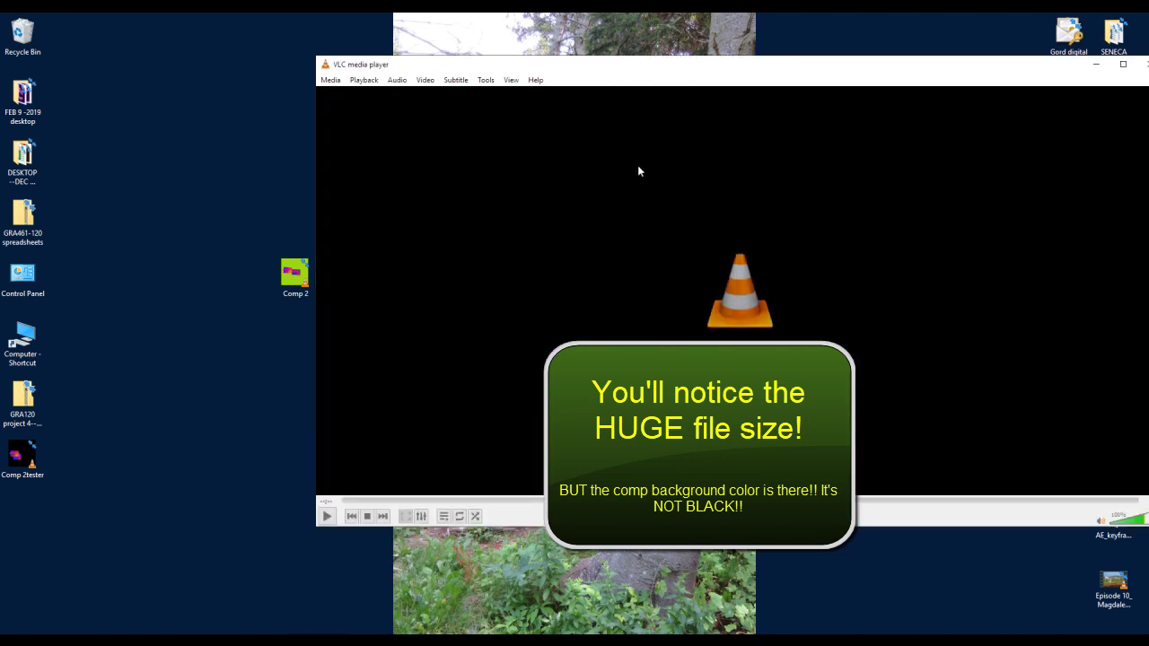
Close VLC, restore After Effects and close the Render Queue panel
{"action": "left_click_drag", "start_coordinate": [685, 68], "coordinate": [482, 133]}
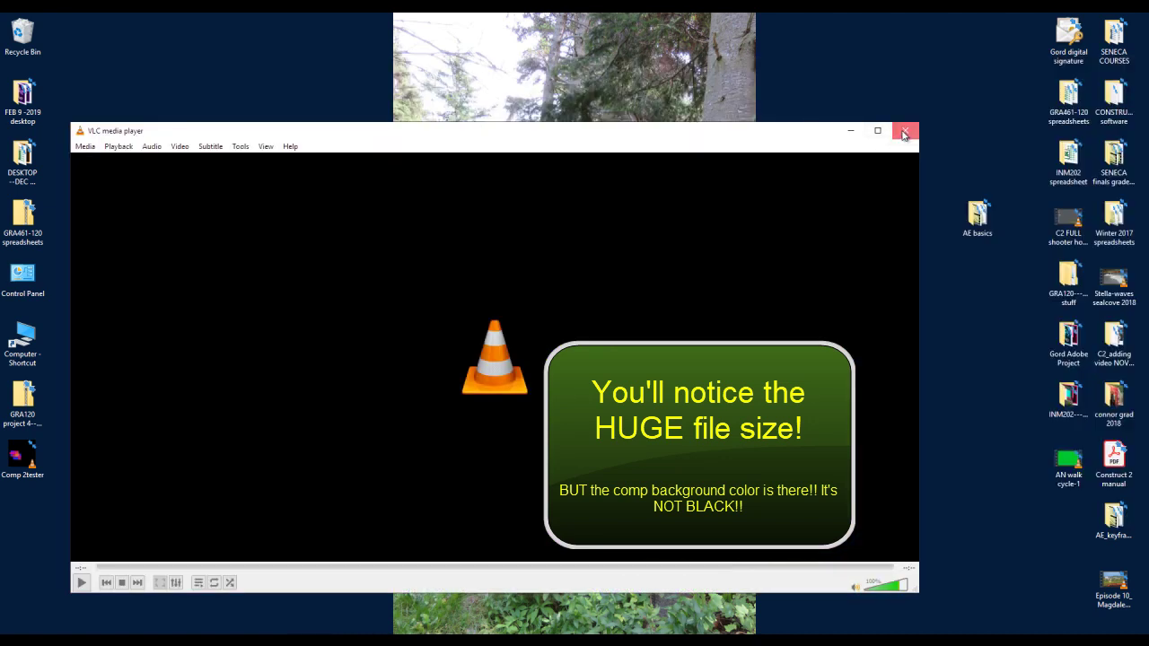
{"action": "left_click", "coordinate": [905, 131]}
{"action": "left_click", "coordinate": [598, 585]}
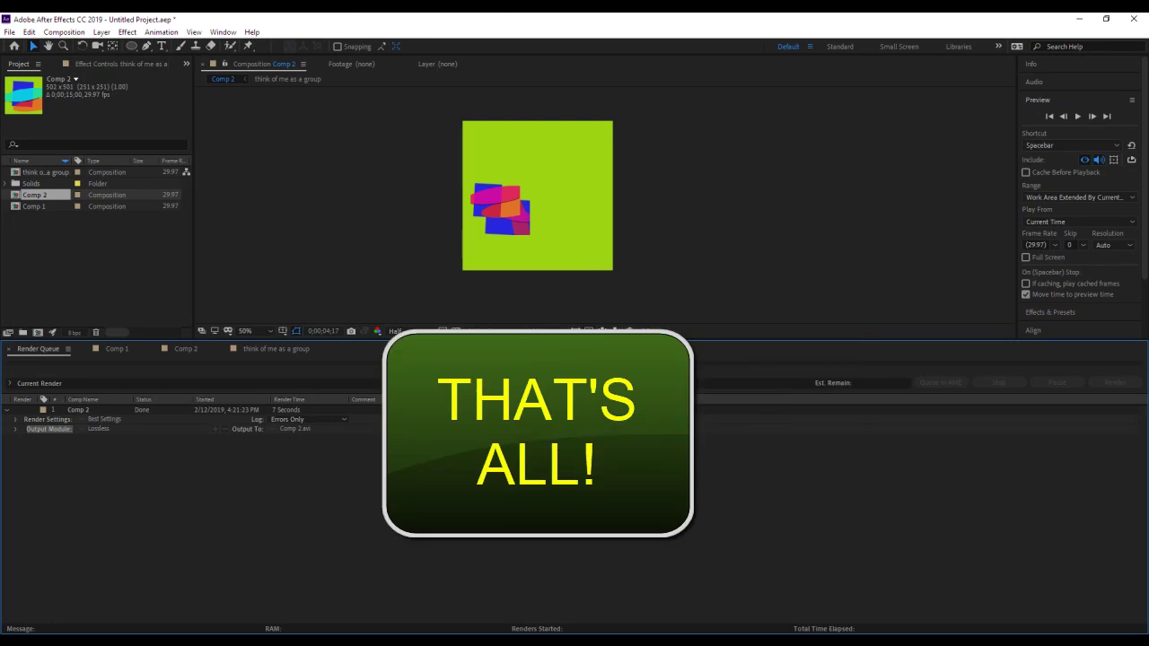
{"action": "left_click", "coordinate": [9, 350]}
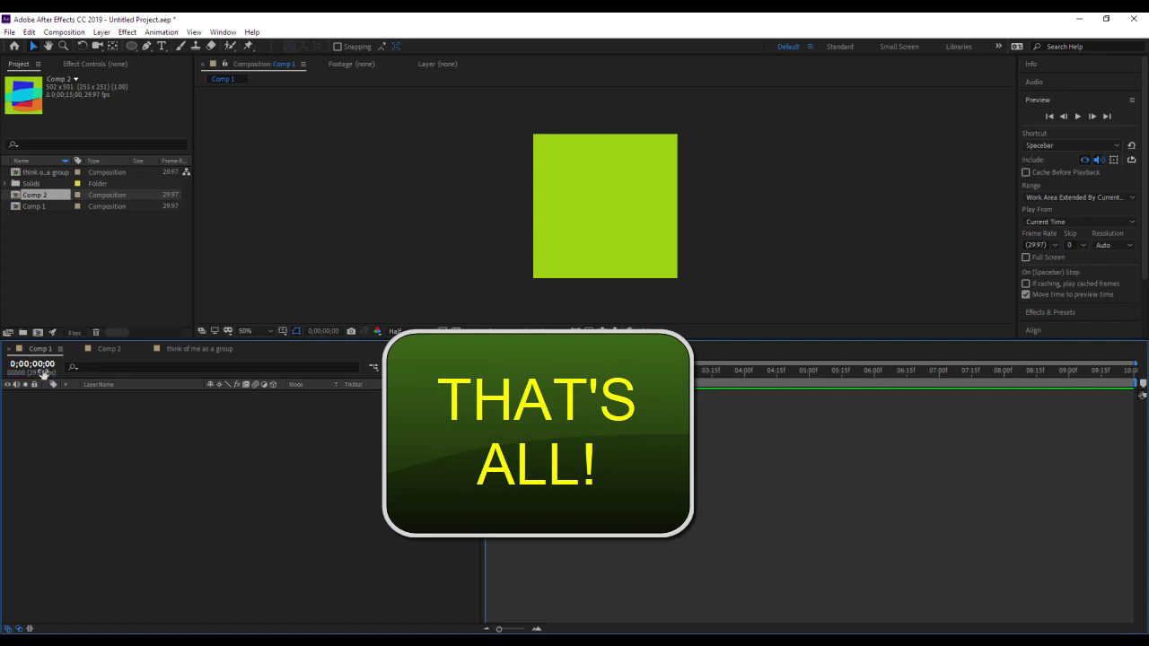